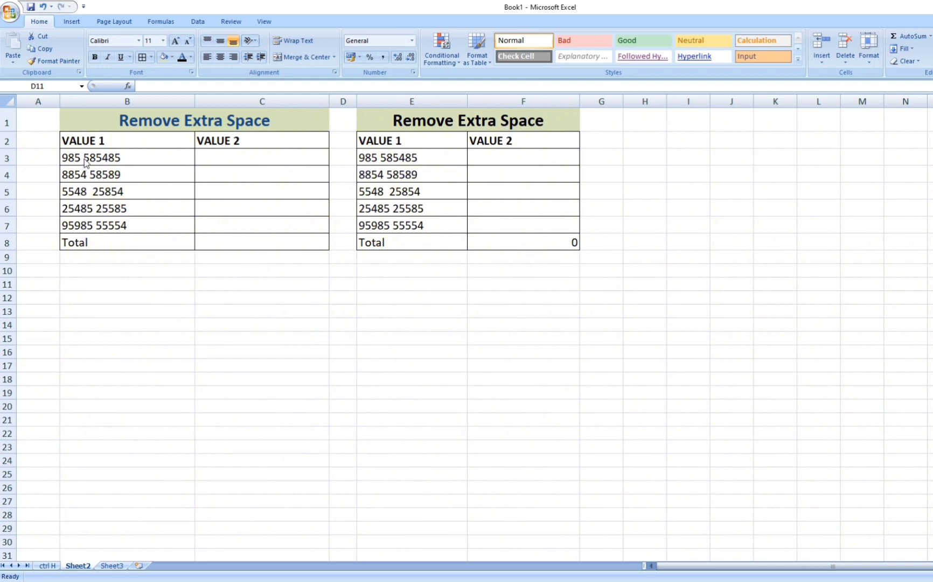
Inspect the Value 1 numbers in B3:B7 and the empty Value 2 cells C3:C8.
{"action": "left_click", "coordinate": [103, 160]}
{"action": "left_click", "coordinate": [112, 209]}
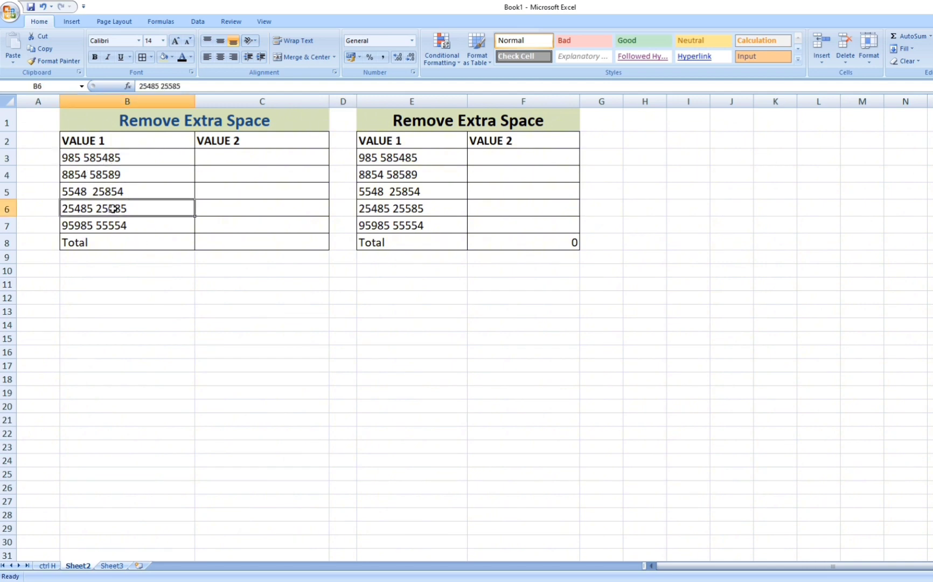
{"action": "left_click", "coordinate": [168, 292]}
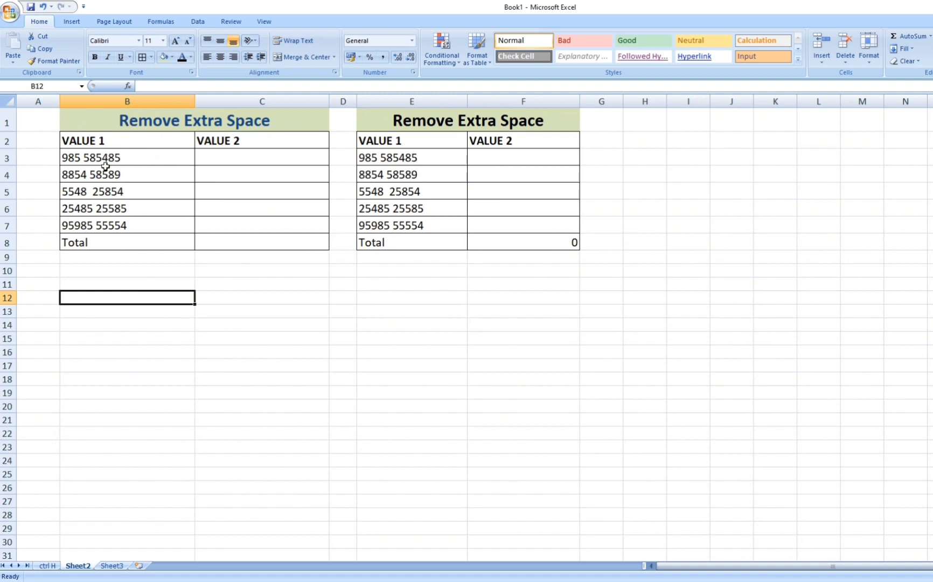
{"action": "left_click_drag", "start_coordinate": [106, 154], "coordinate": [115, 218]}
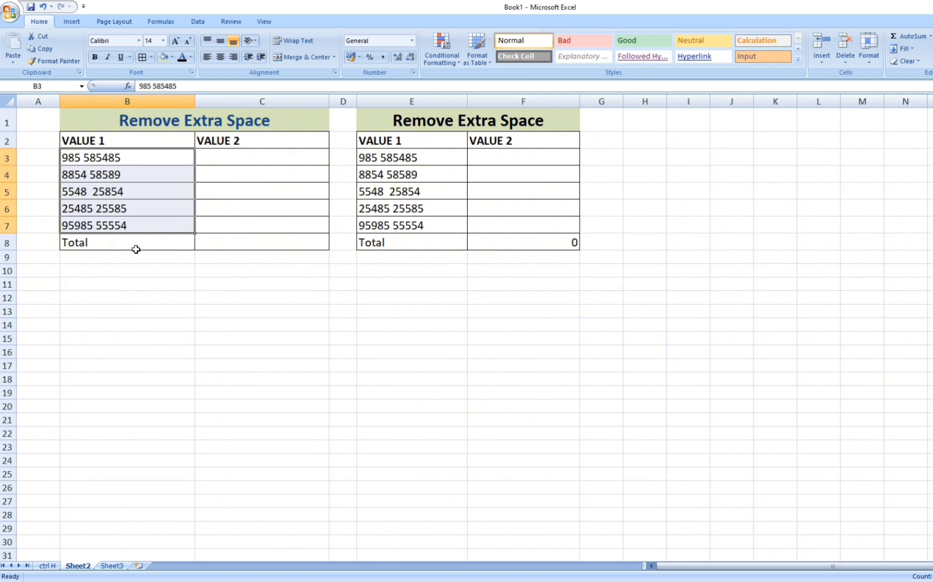
{"action": "left_click", "coordinate": [133, 271]}
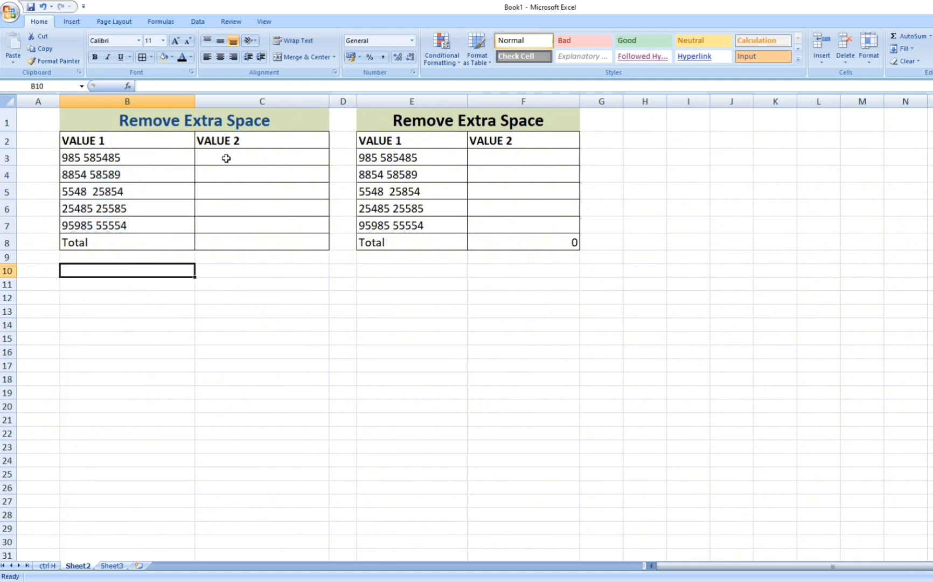
{"action": "left_click", "coordinate": [120, 157]}
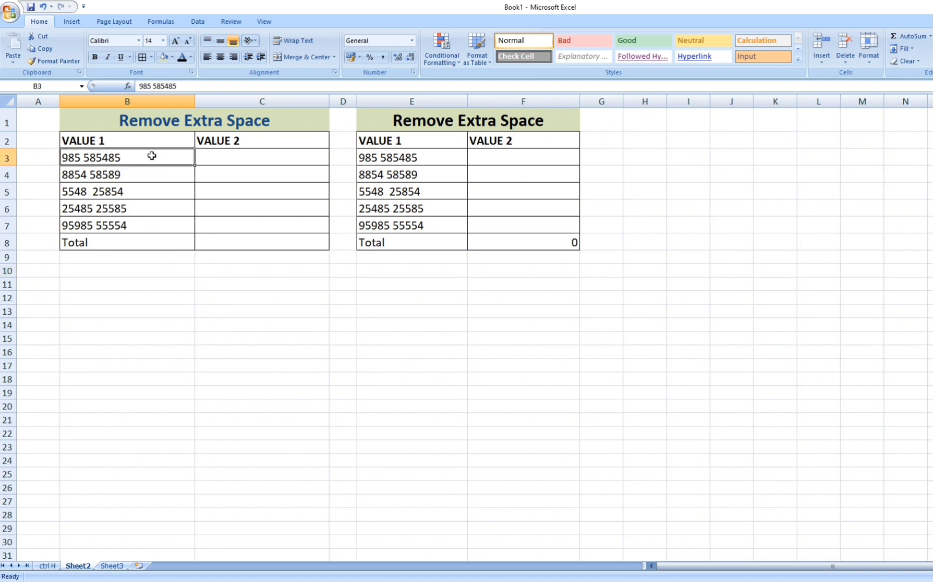
{"action": "left_click_drag", "start_coordinate": [137, 153], "coordinate": [153, 239]}
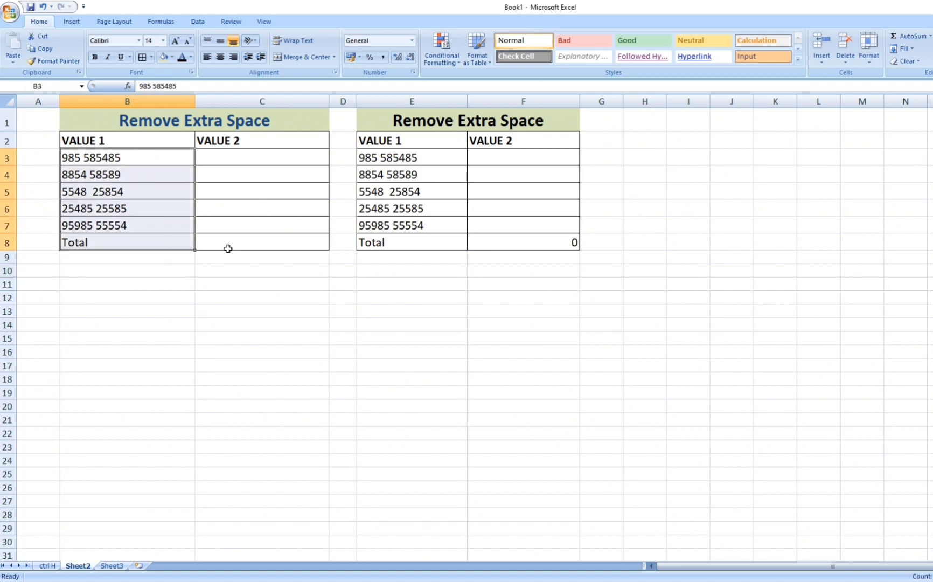
{"action": "left_click_drag", "start_coordinate": [257, 154], "coordinate": [265, 233]}
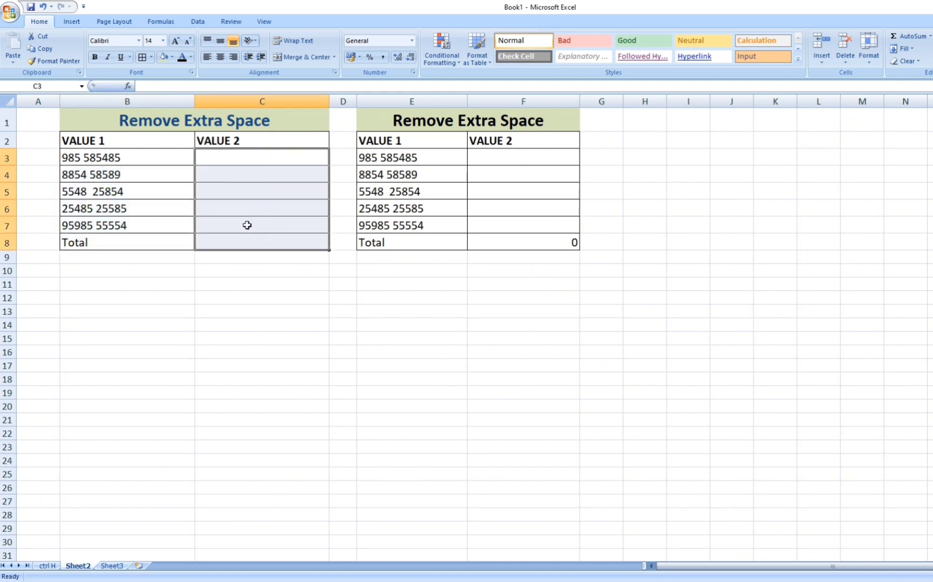
{"action": "left_click", "coordinate": [134, 204]}
{"action": "left_click", "coordinate": [114, 154]}
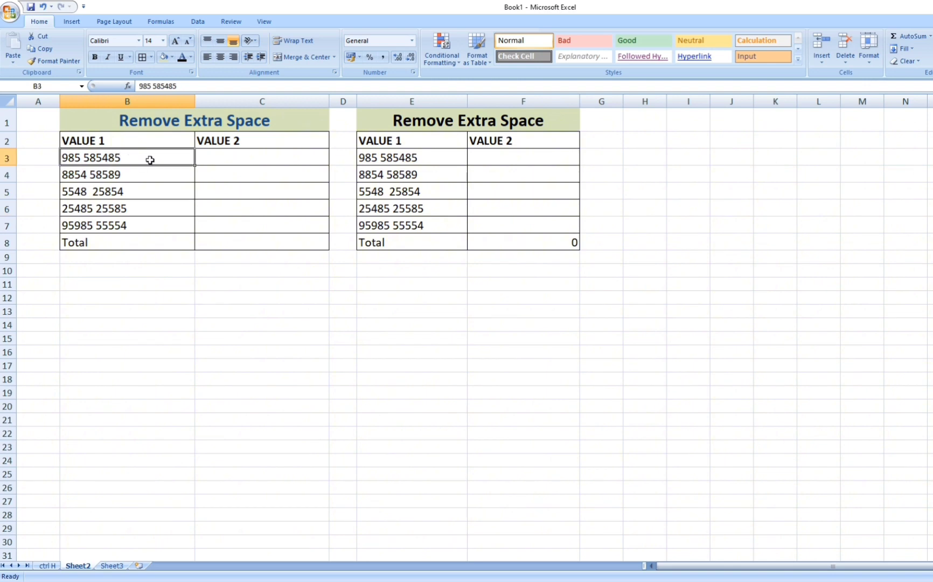
Enter =SUBSTITUTE(B3," ","") in C3 so it shows 985585485 without the space.
{"action": "left_click", "coordinate": [229, 157]}
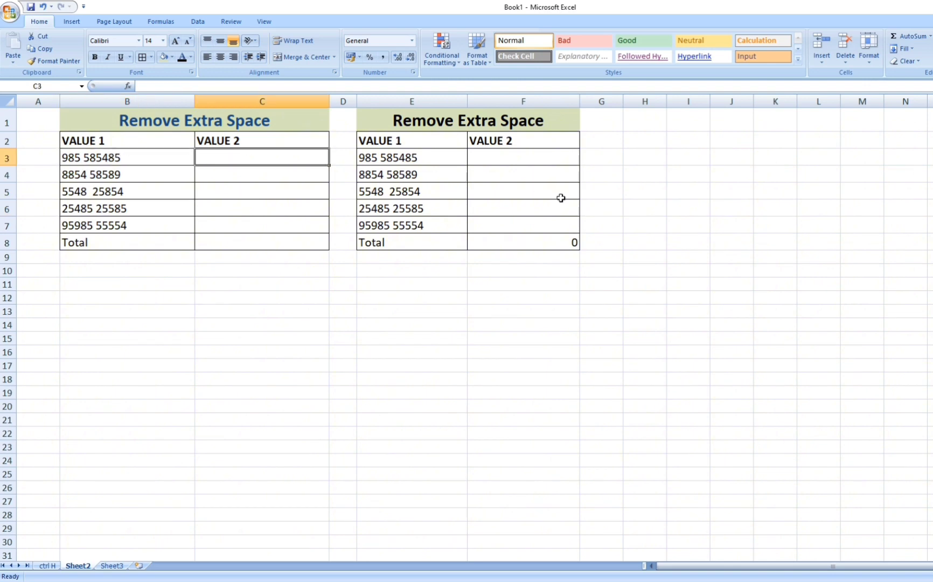
{"action": "type", "text": "="}
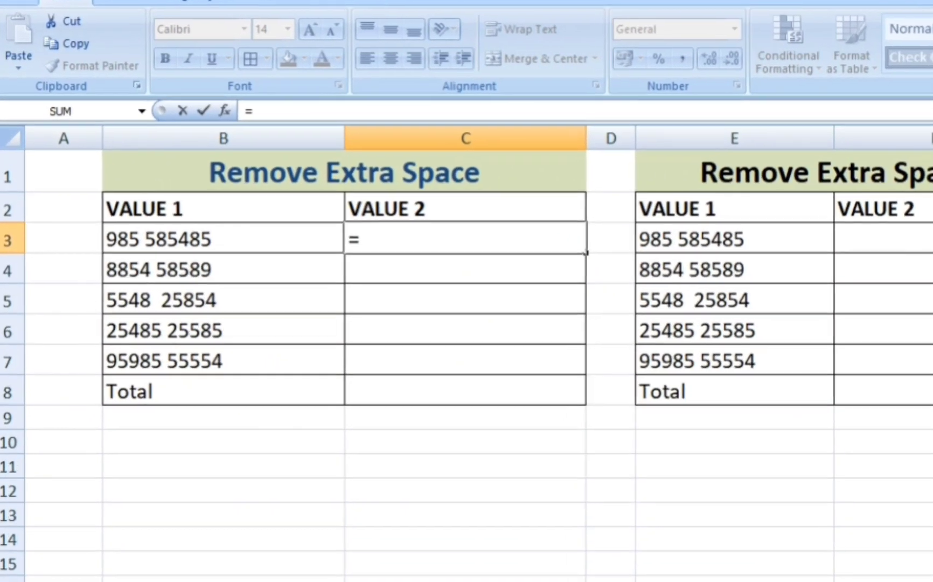
{"action": "type", "text": "S"}
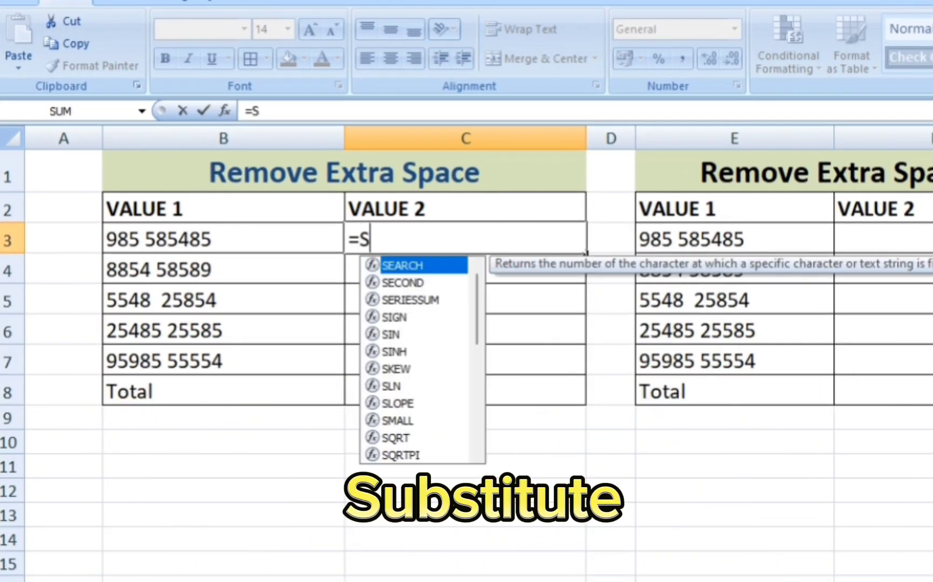
{"action": "type", "text": "UB"}
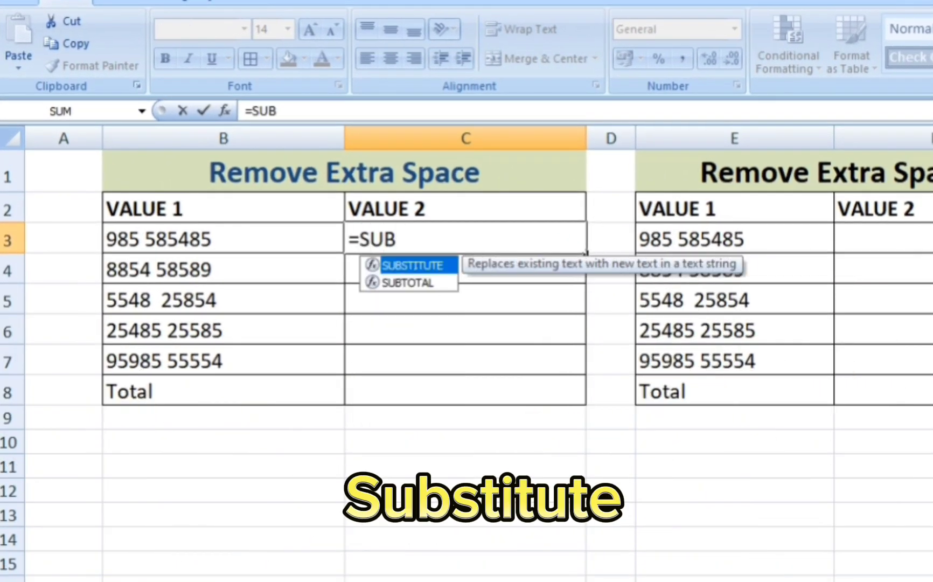
{"action": "type", "text": "S"}
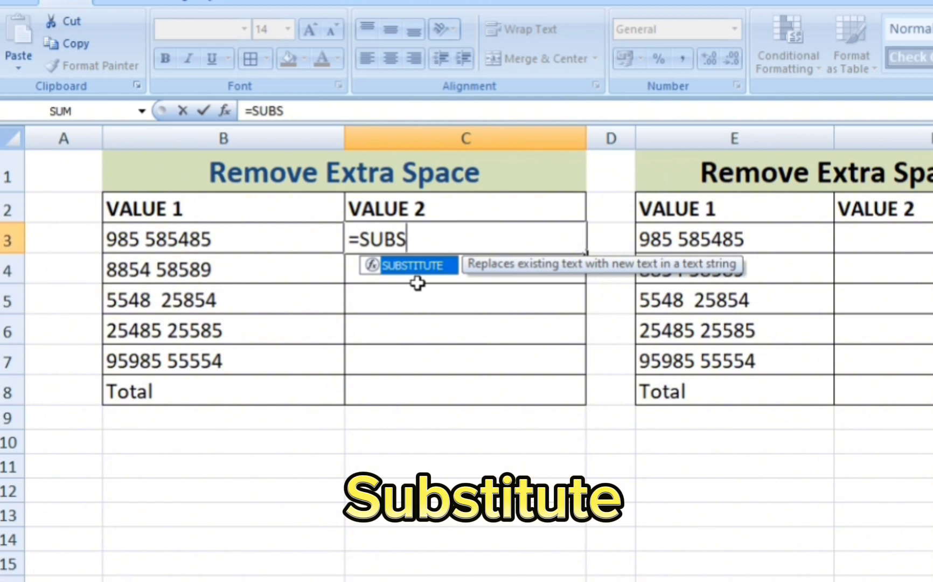
{"action": "key", "text": "Tab"}
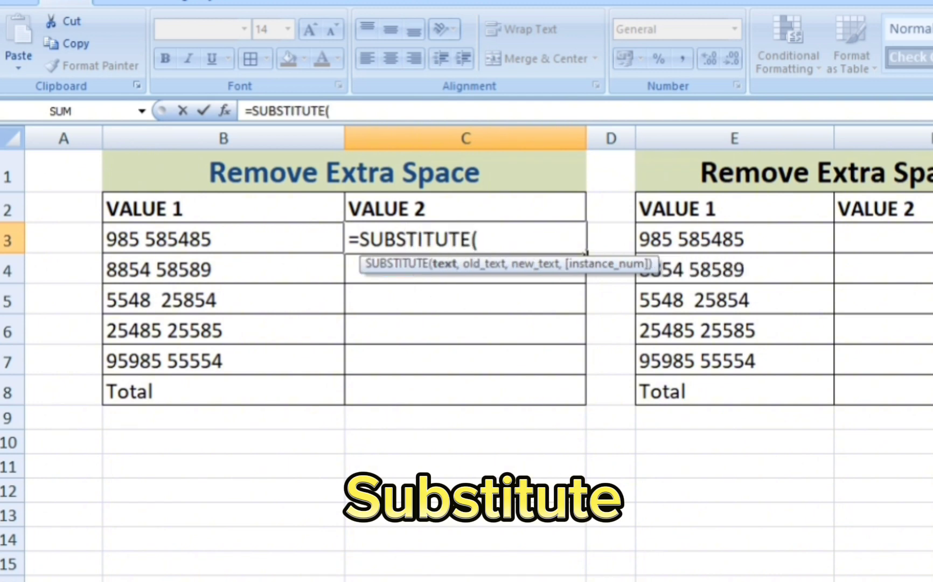
{"action": "left_click", "coordinate": [183, 239]}
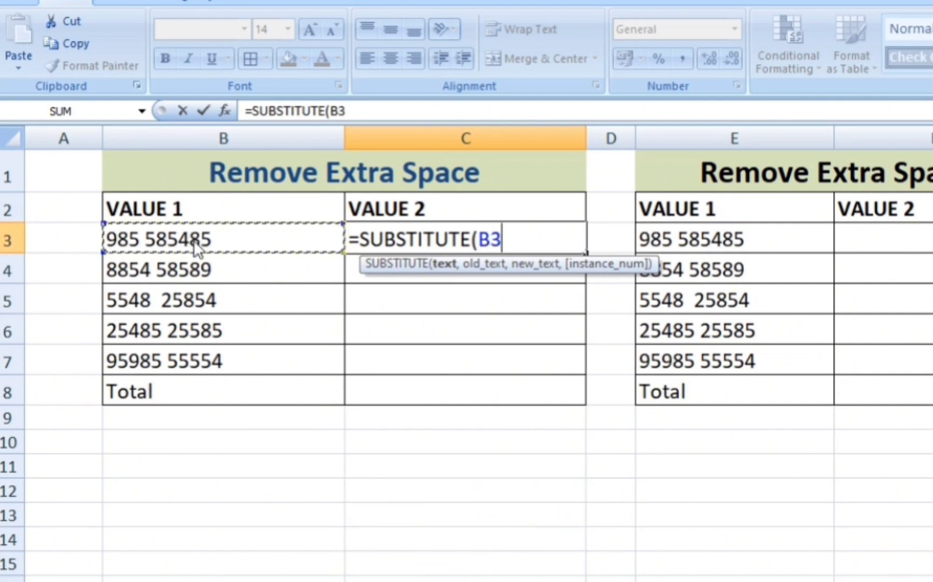
{"action": "type", "text": ","}
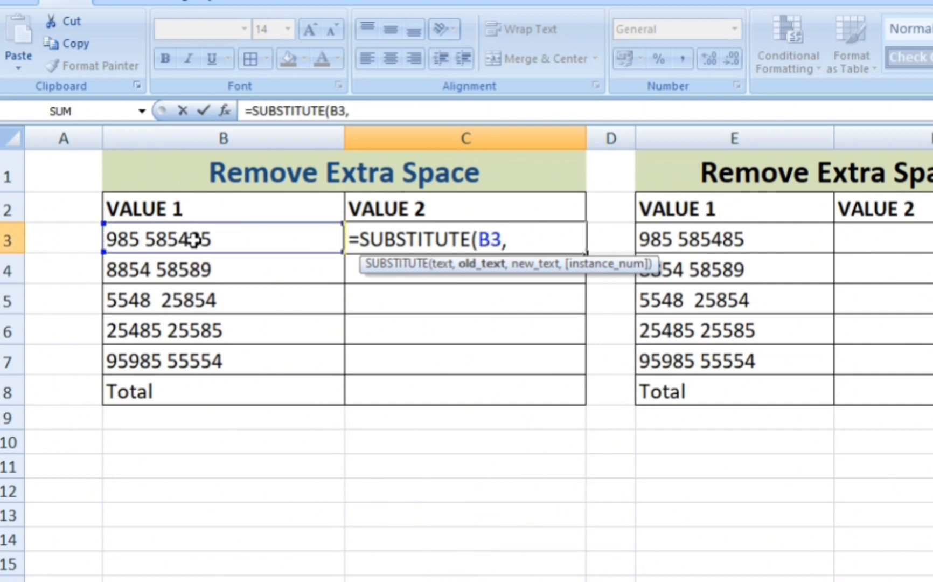
{"action": "type", "text": "\""}
{"action": "type", "text": " \","}
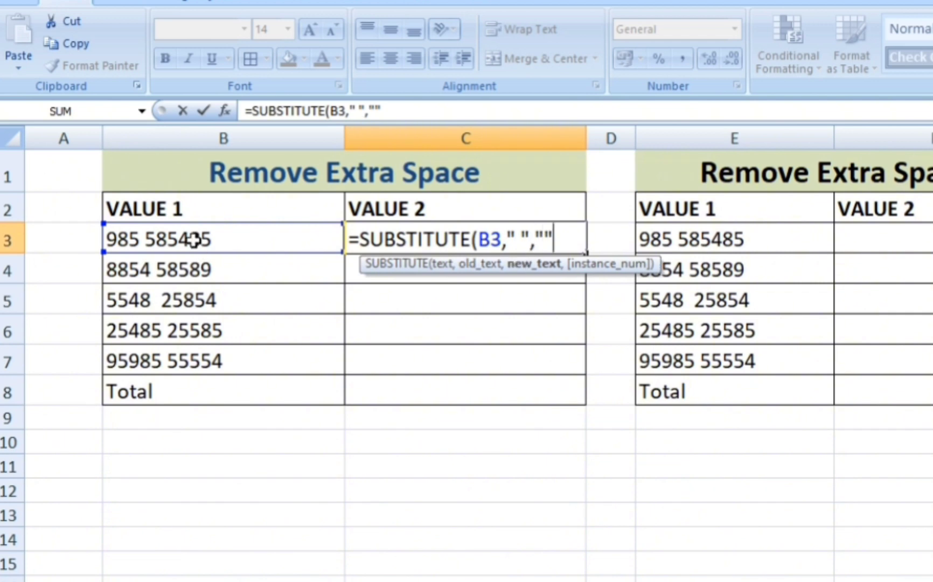
{"action": "type", "text": ")"}
{"action": "key", "text": "Return"}
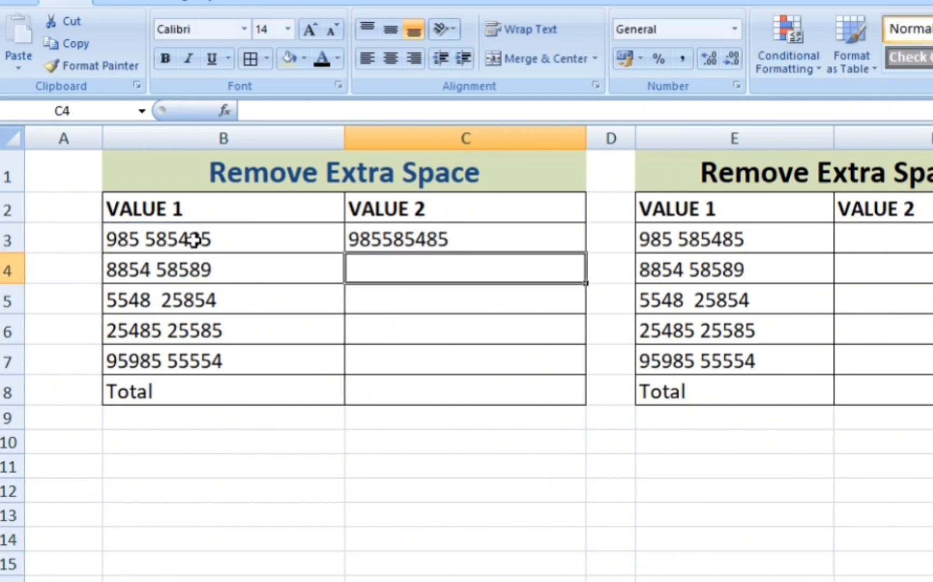
{"action": "left_click", "coordinate": [143, 242]}
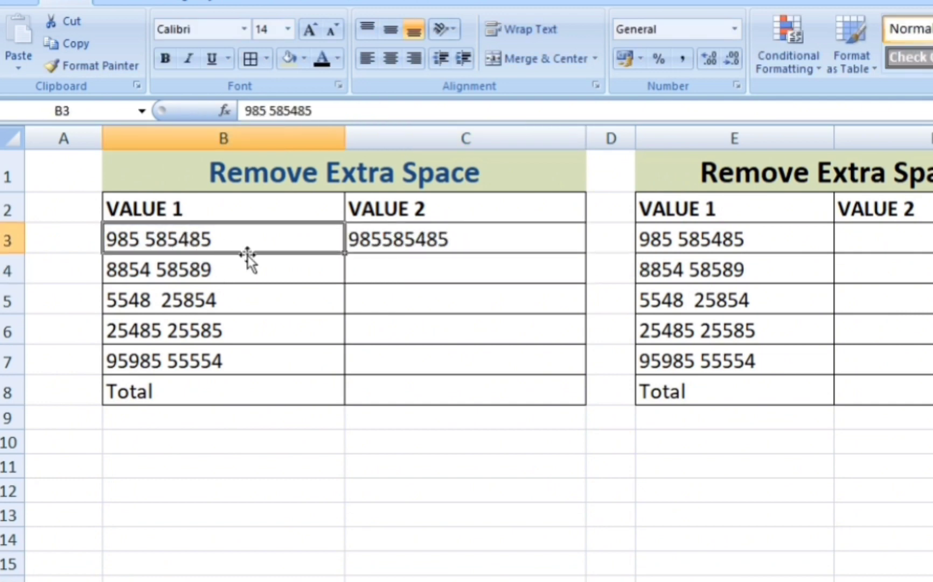
{"action": "left_click", "coordinate": [439, 240]}
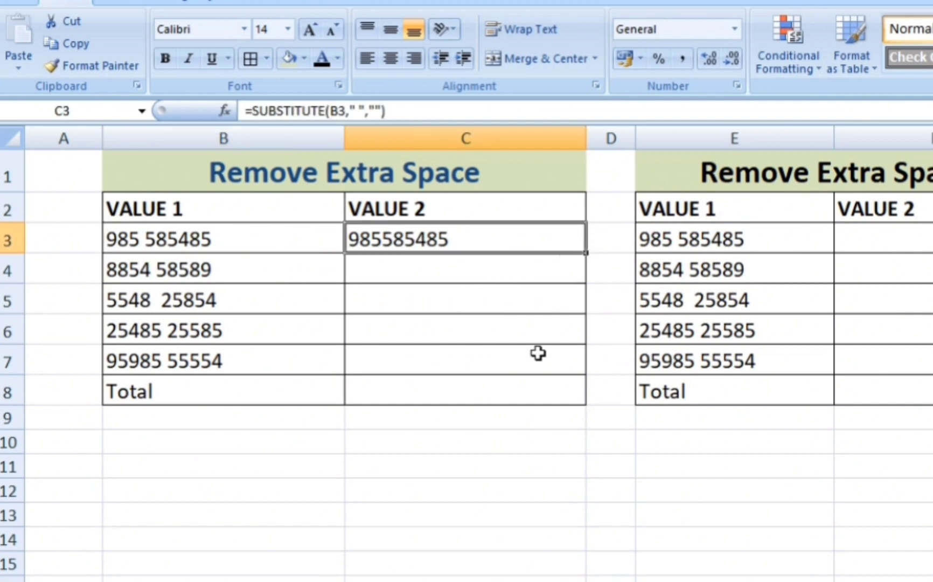
{"action": "double_click", "coordinate": [586, 252]}
{"action": "left_click", "coordinate": [457, 394]}
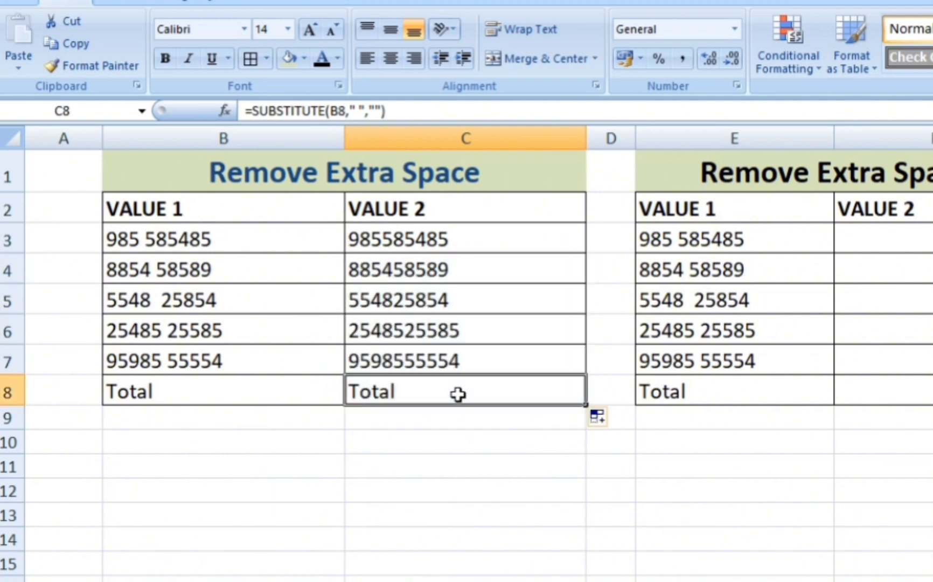
{"action": "key", "text": "BackSpace"}
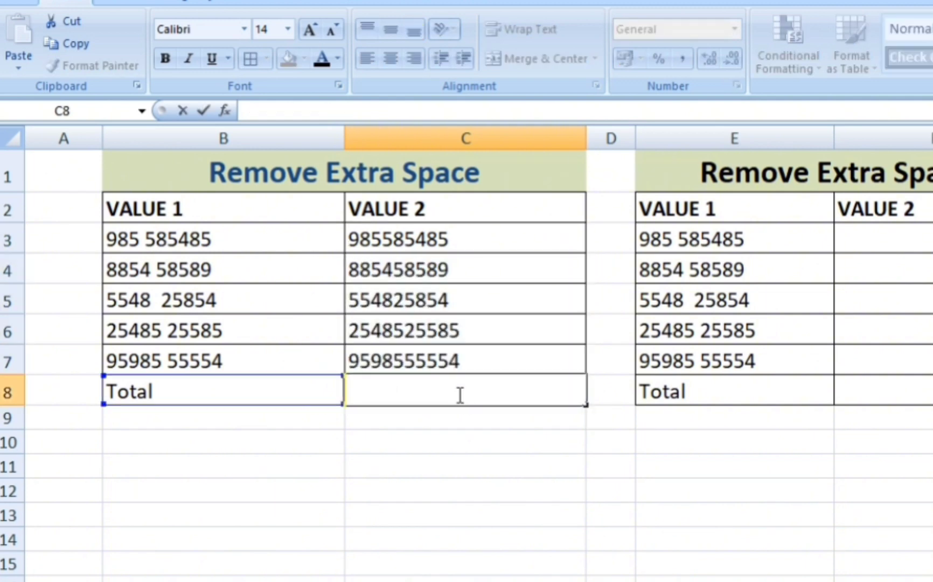
{"action": "key", "text": "Return"}
{"action": "left_click", "coordinate": [457, 393]}
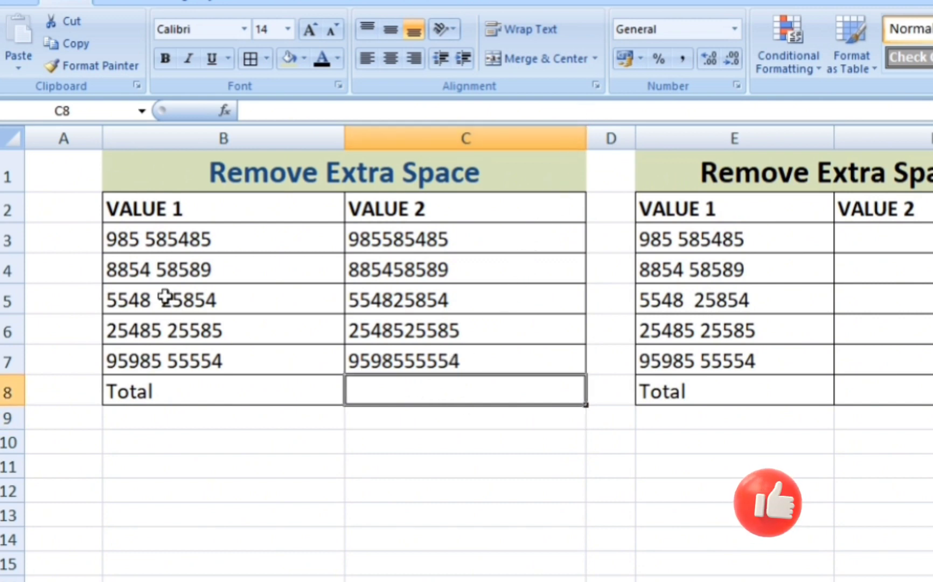
{"action": "mouse_move", "coordinate": [164, 239]}
{"action": "left_mouse_down"}
{"action": "mouse_move", "coordinate": [177, 296]}
{"action": "mouse_move", "coordinate": [166, 358]}
{"action": "left_mouse_up"}
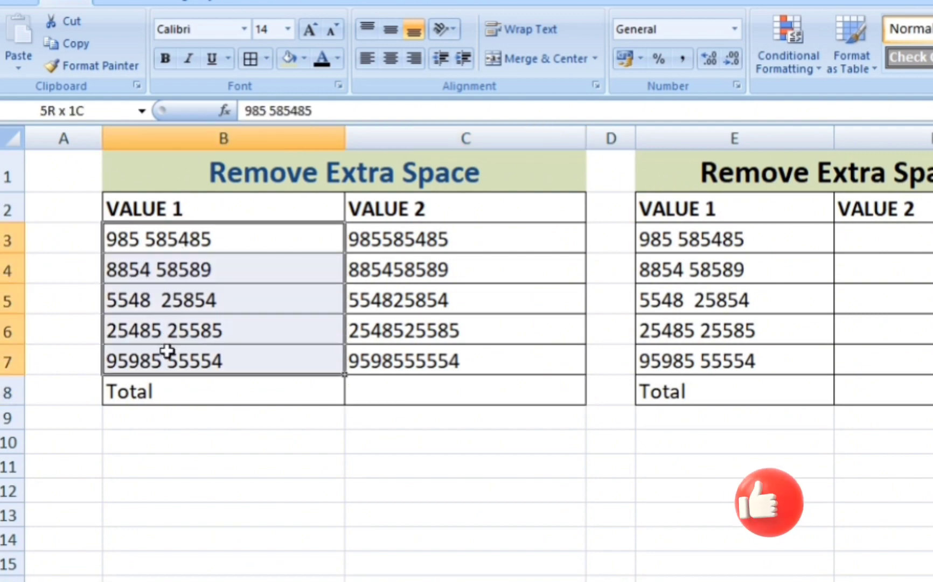
{"action": "left_click", "coordinate": [420, 394]}
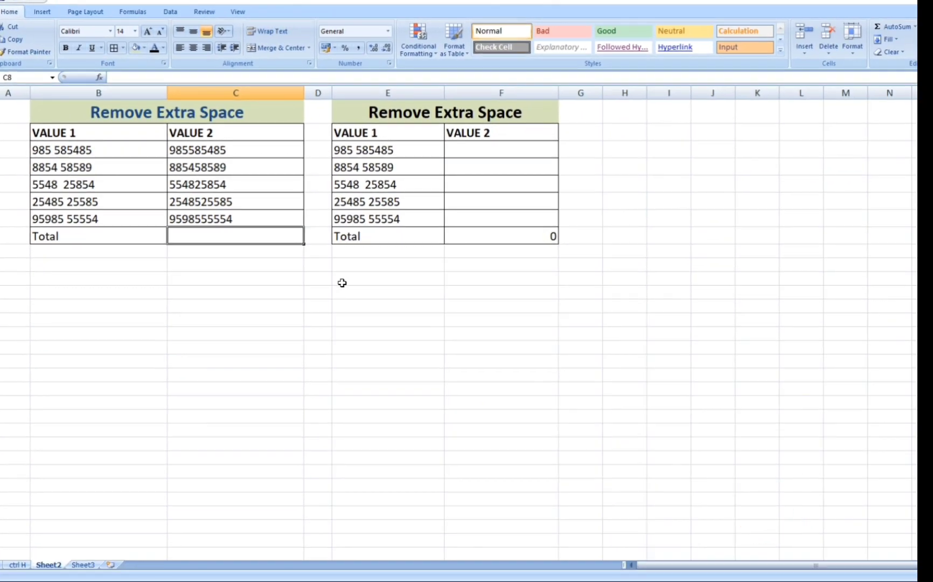
Enter =SUM(C3:C7) in C8 and recheck it; the total displays 0.
{"action": "type", "text": "="}
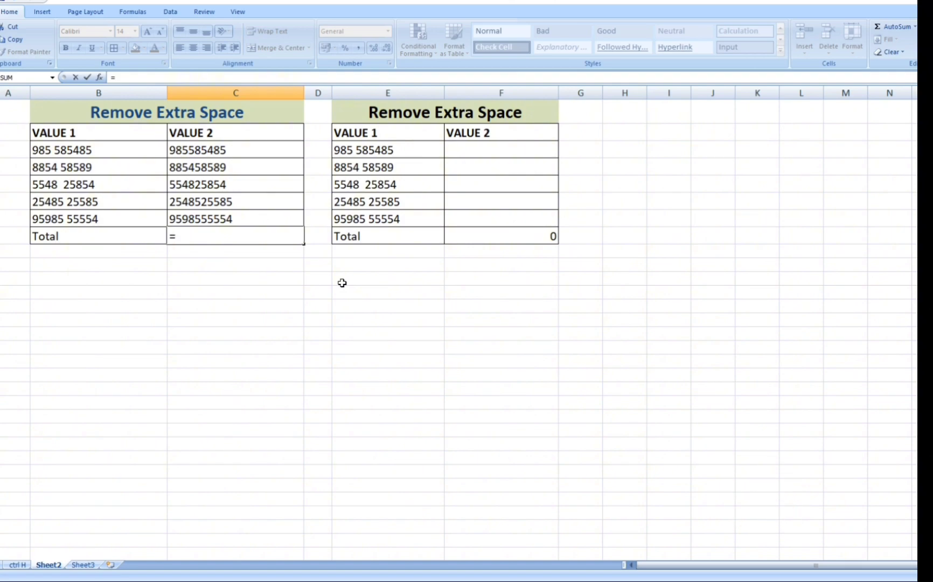
{"action": "type", "text": "SU"}
{"action": "type", "text": "M"}
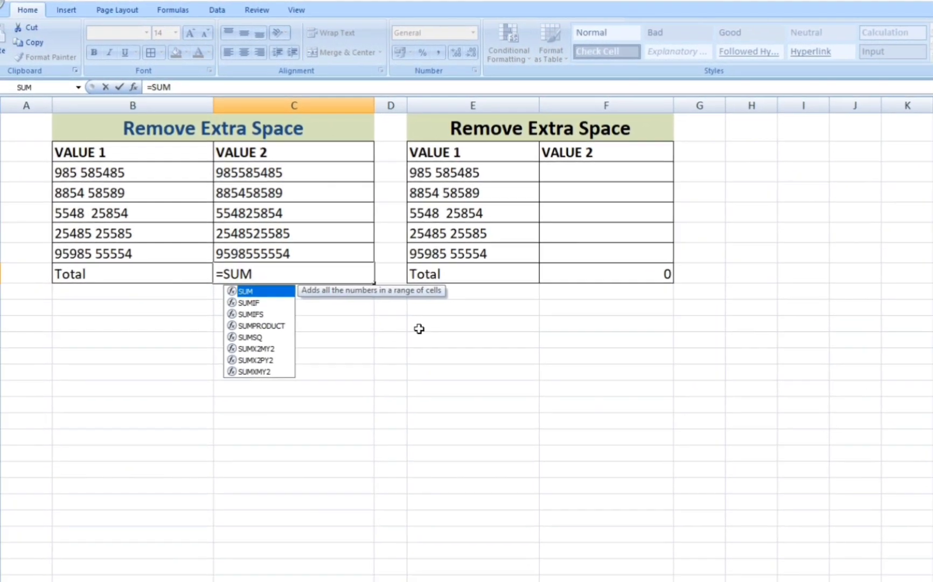
{"action": "type", "text": "("}
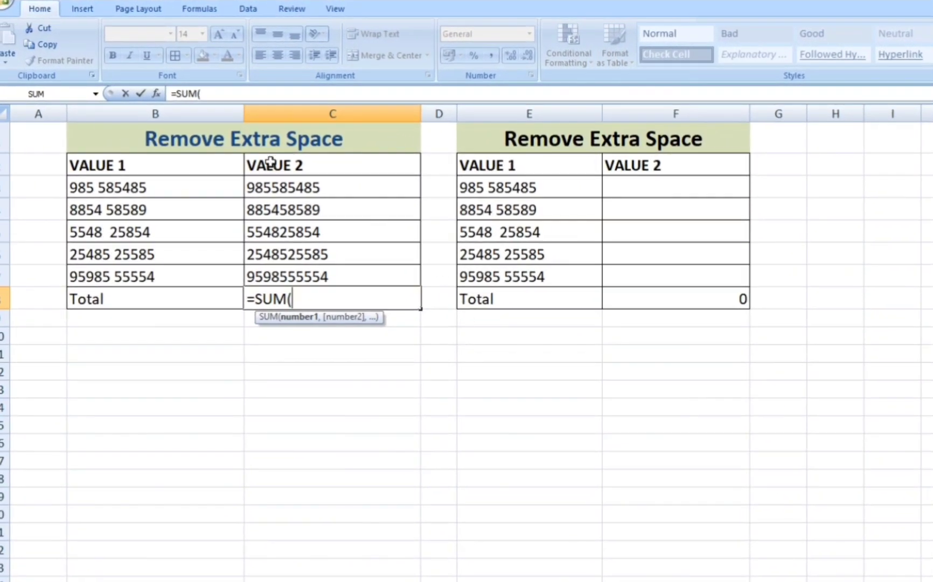
{"action": "left_click_drag", "start_coordinate": [275, 188], "coordinate": [276, 276]}
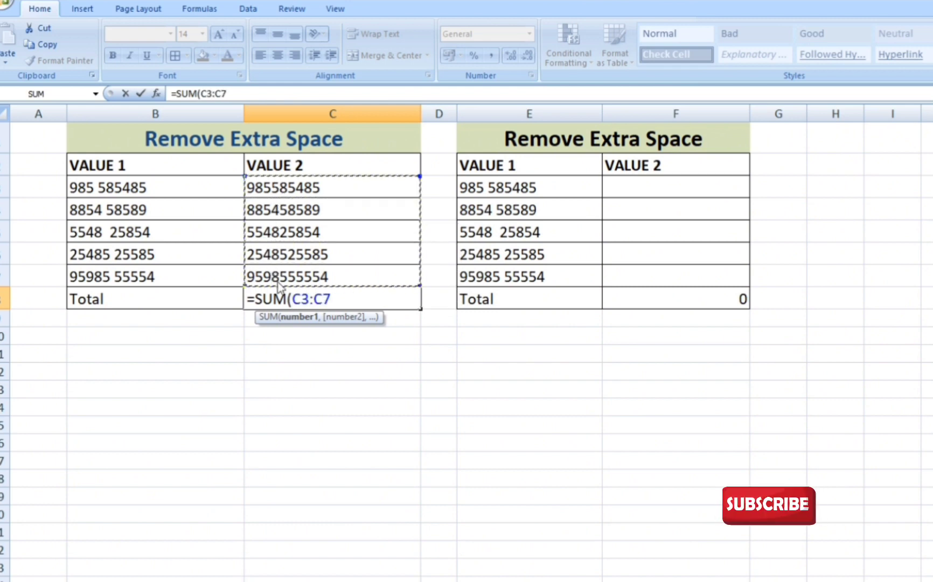
{"action": "key", "text": "Return"}
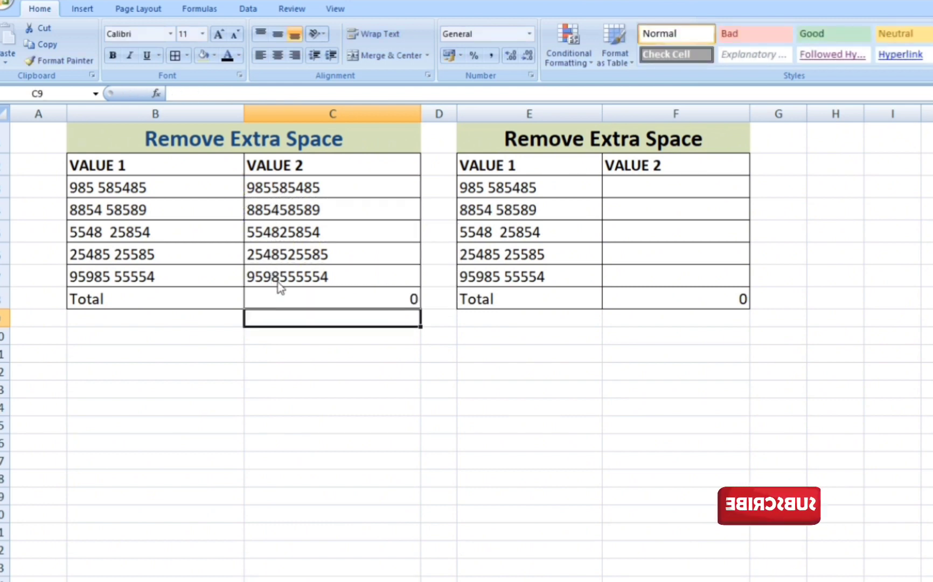
{"action": "left_click", "coordinate": [300, 306]}
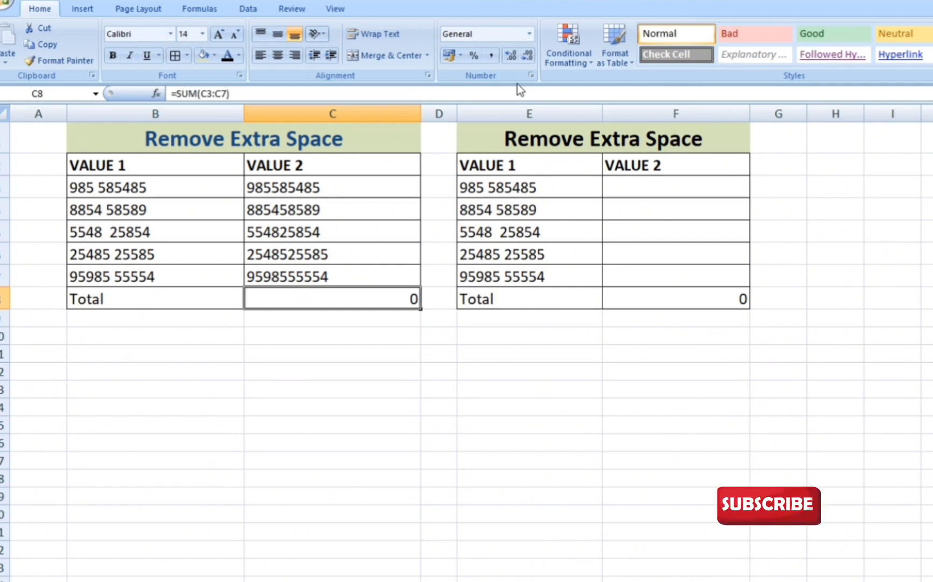
Narrow column C, review C3:C7, and delete the =SUM(C3:C7) formula from C8.
{"action": "left_click_drag", "start_coordinate": [418, 110], "coordinate": [376, 110]}
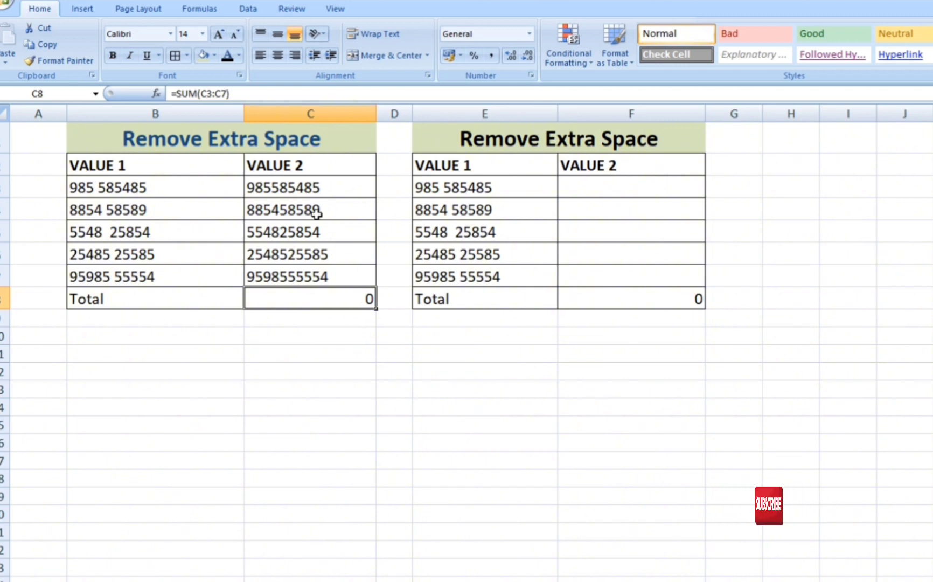
{"action": "left_click_drag", "start_coordinate": [308, 186], "coordinate": [306, 270]}
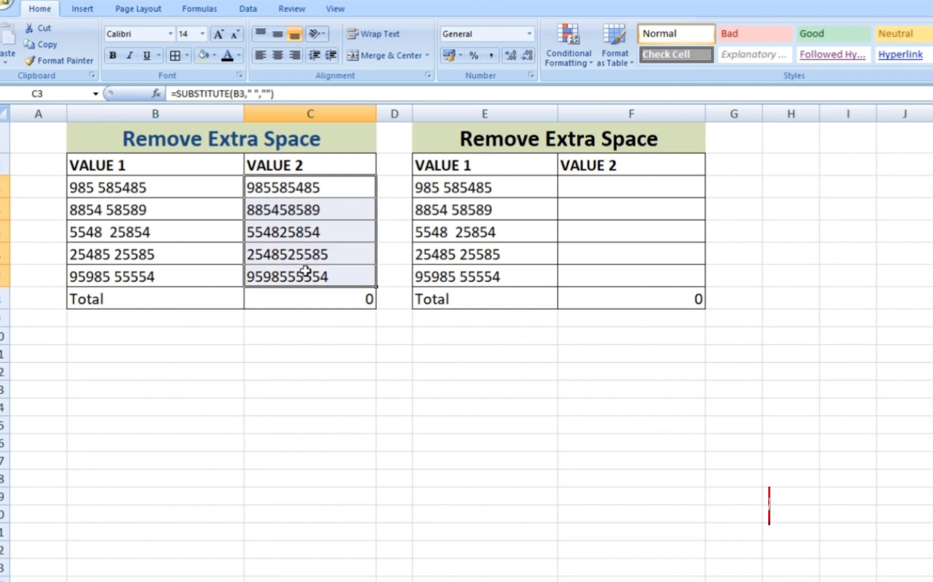
{"action": "left_click", "coordinate": [321, 298]}
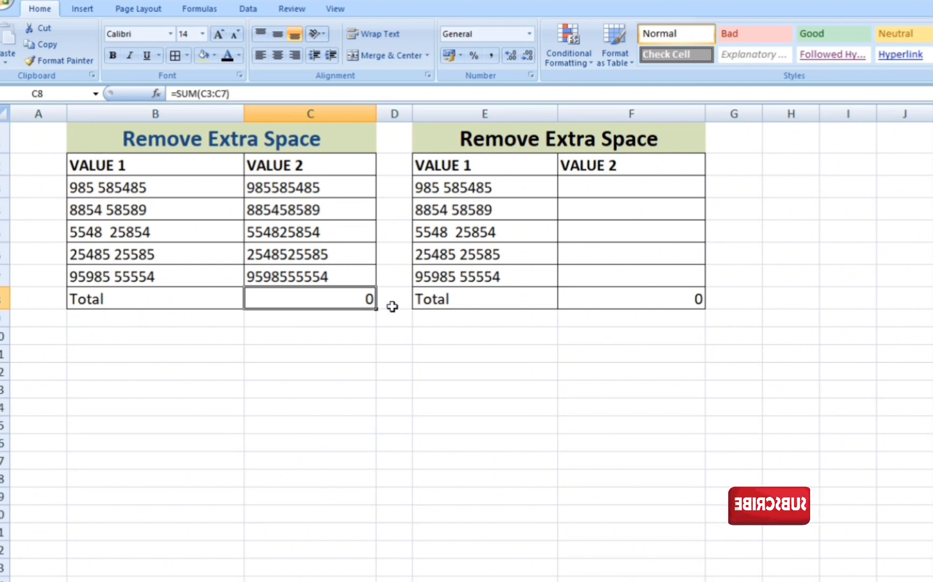
{"action": "key", "text": "Delete"}
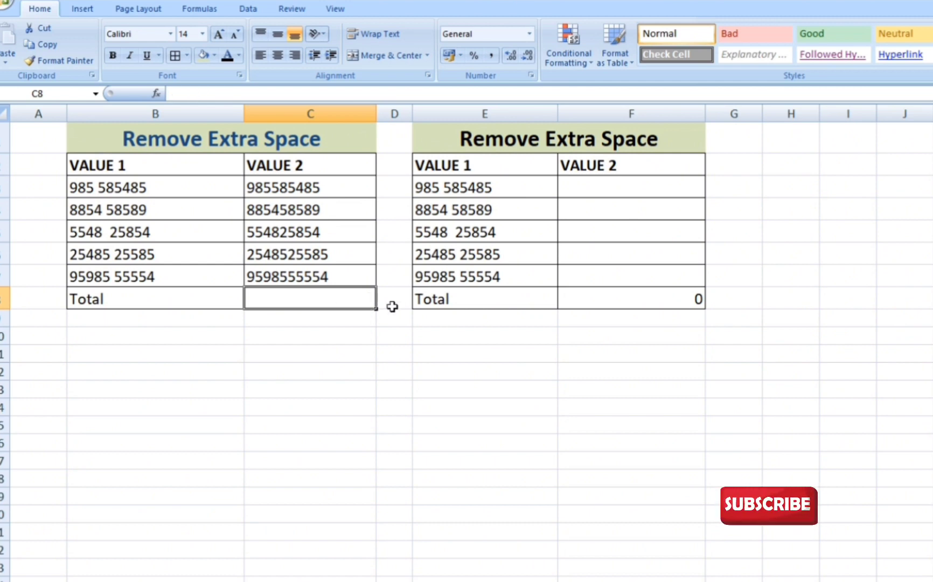
Start a new C8 formula referencing C3, backing out a mistaken C4 entry.
{"action": "type", "text": "="}
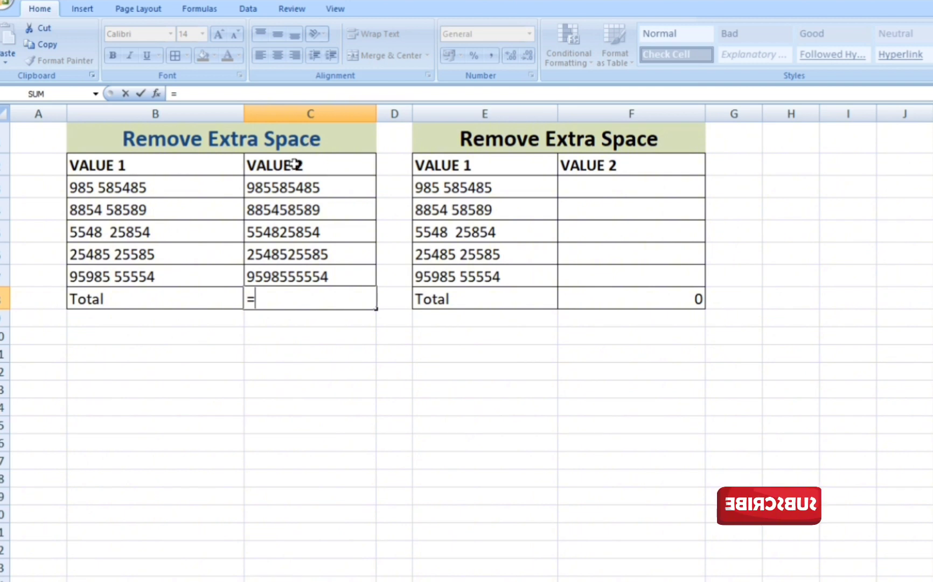
{"action": "left_click", "coordinate": [285, 186]}
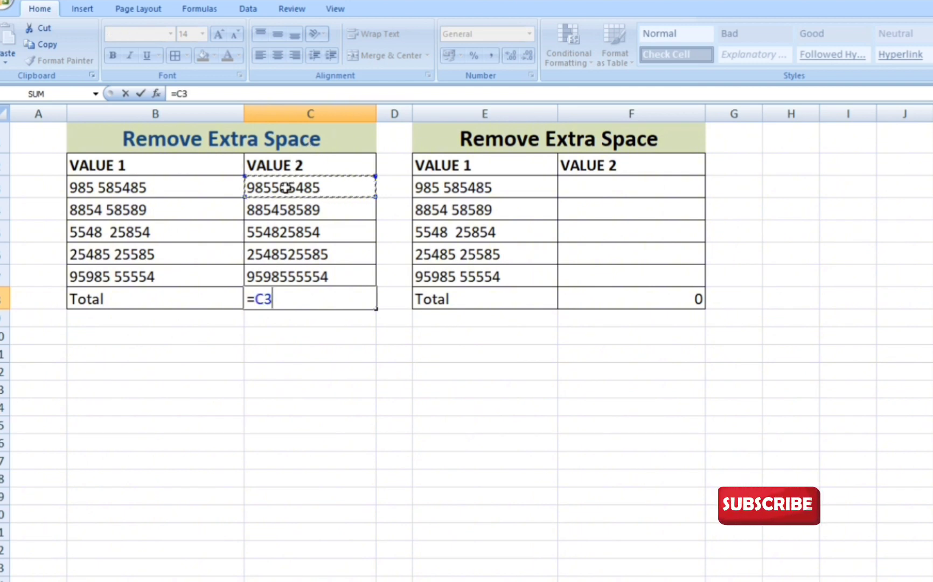
{"action": "type", "text": "="}
{"action": "left_click", "coordinate": [286, 205]}
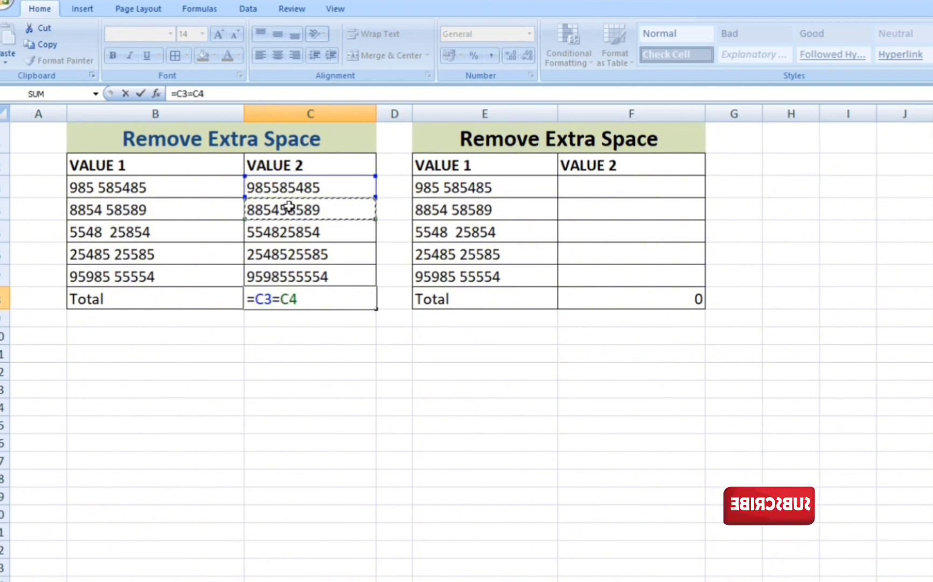
{"action": "type", "text": "="}
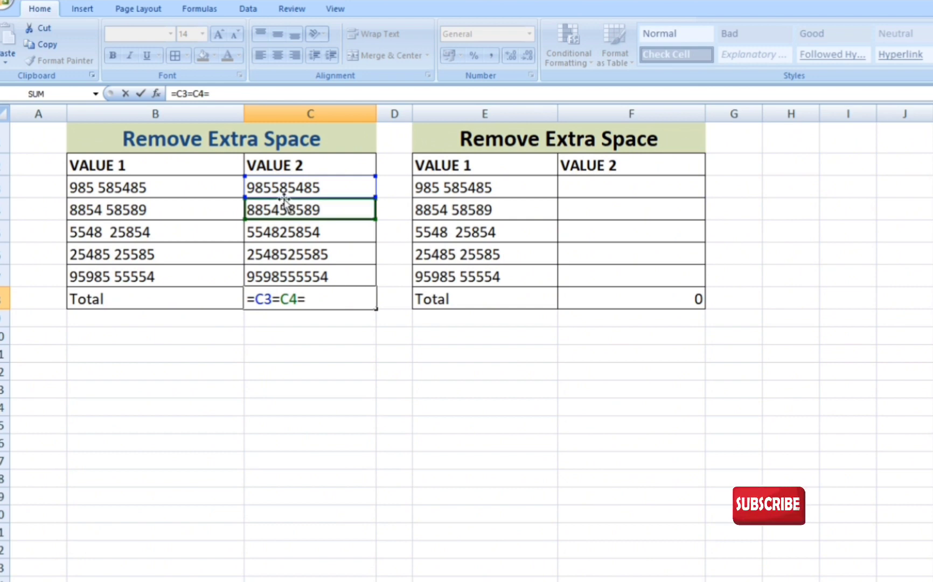
{"action": "key", "text": "BackSpace"}
{"action": "key", "text": "BackSpace"}
{"action": "key", "text": "BackSpace"}
{"action": "key", "text": "BackSpace"}
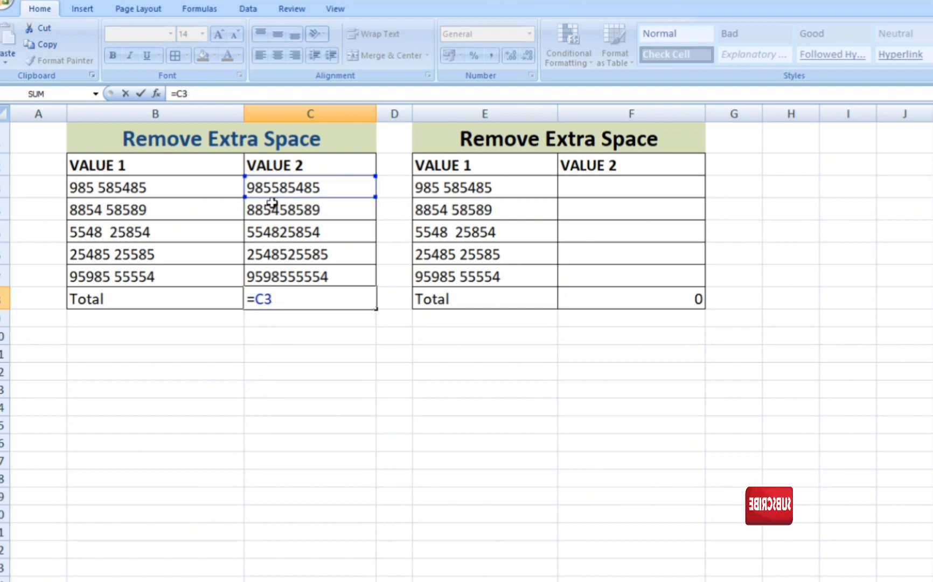
{"action": "type", "text": "+_"}
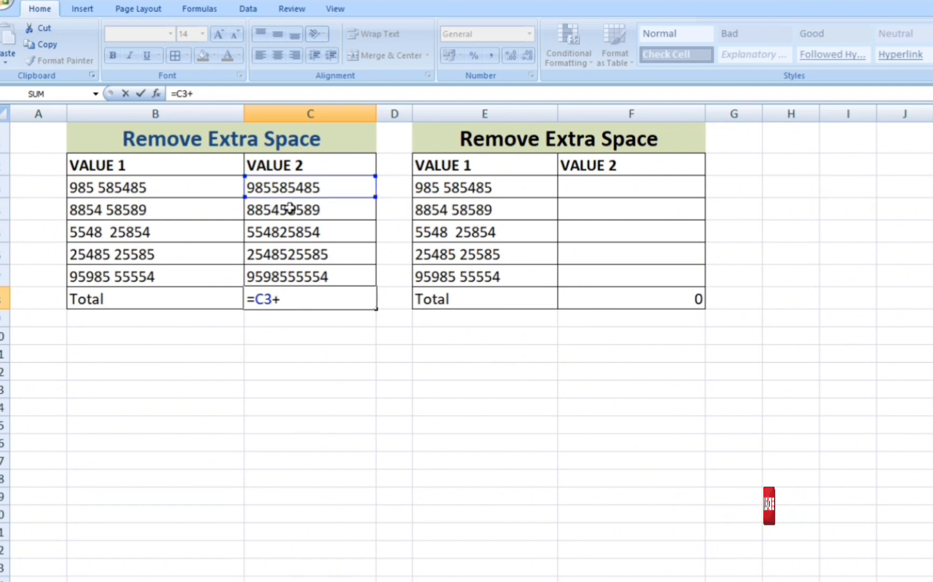
{"action": "left_click", "coordinate": [291, 210]}
{"action": "type", "text": "+"}
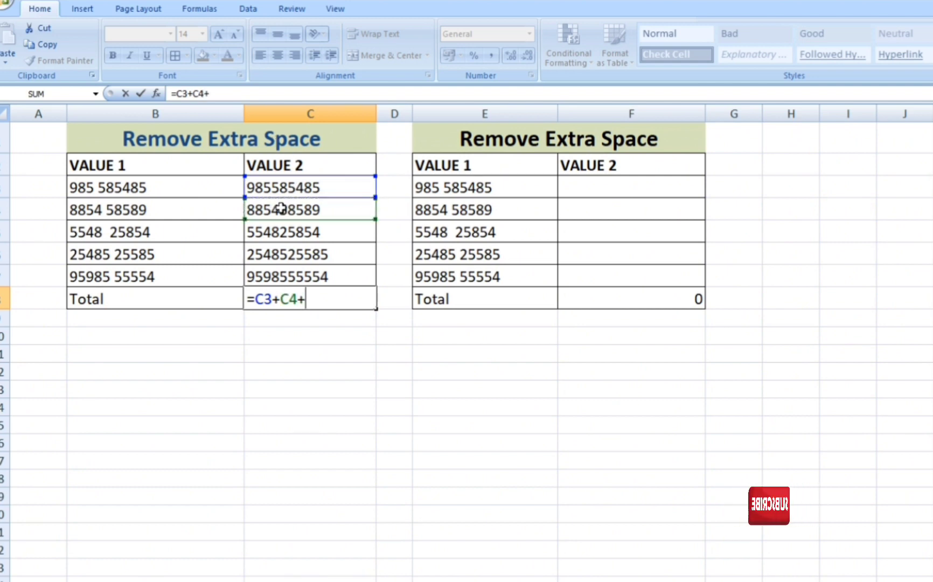
{"action": "left_click", "coordinate": [264, 230]}
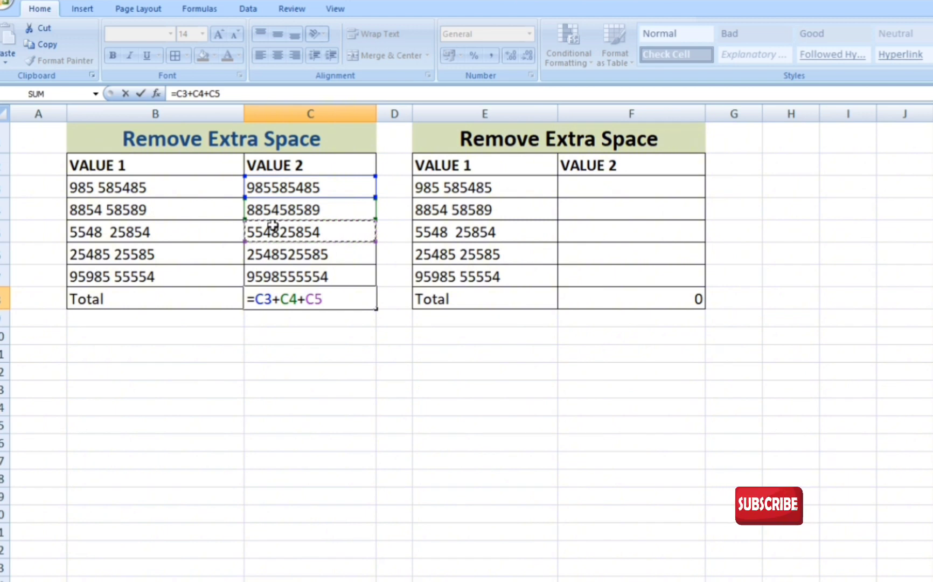
{"action": "type", "text": "+"}
{"action": "left_click", "coordinate": [267, 253]}
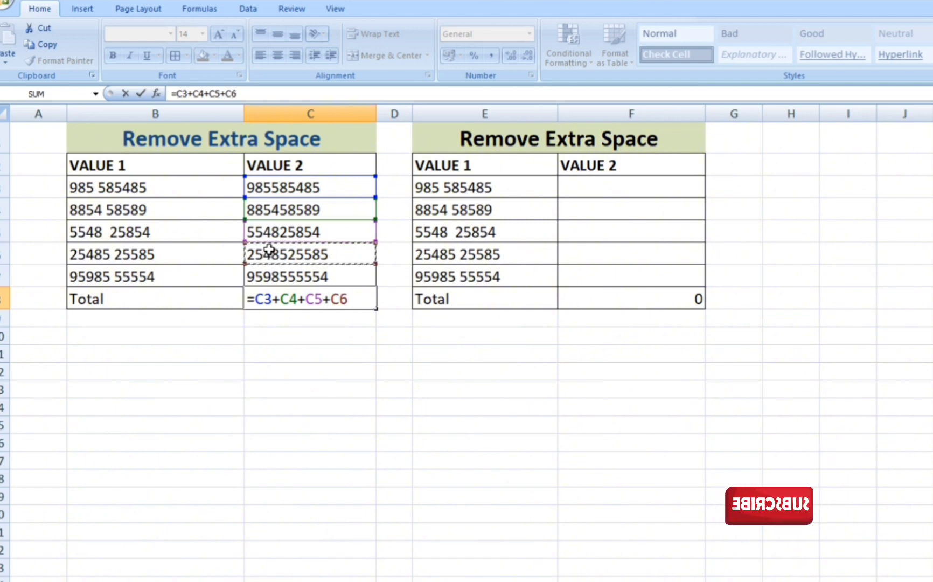
{"action": "type", "text": "+"}
{"action": "left_click", "coordinate": [279, 275]}
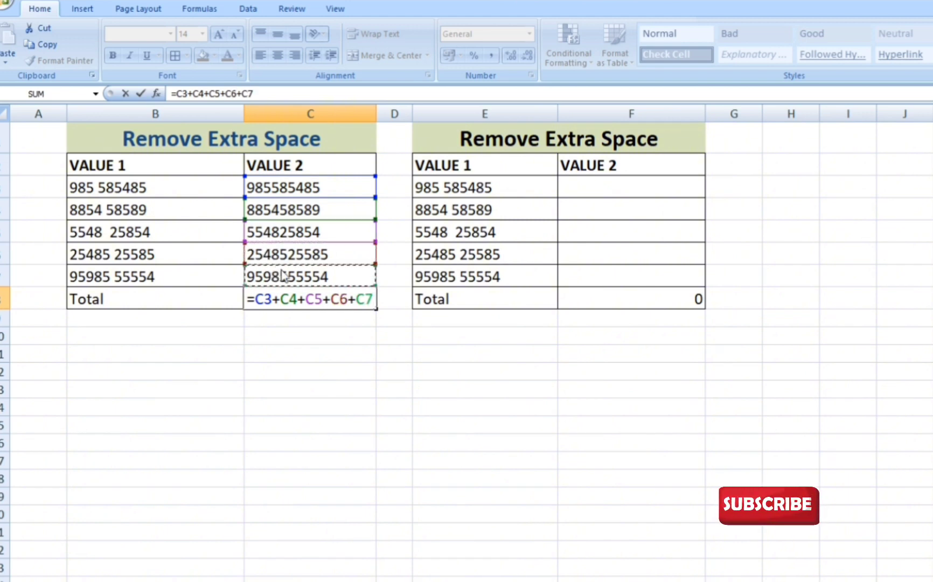
{"action": "type", "text": "+"}
{"action": "key", "text": "Return"}
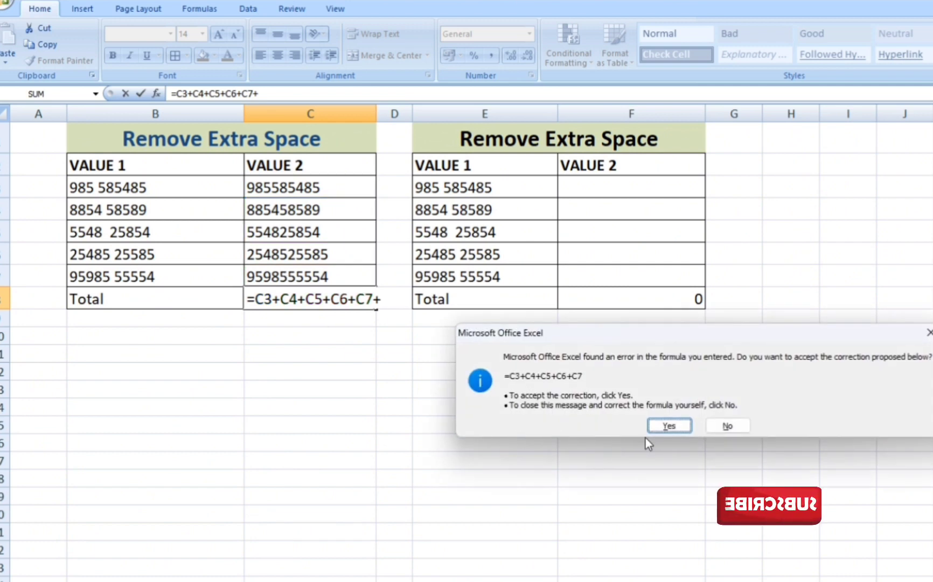
{"action": "left_click", "coordinate": [668, 426]}
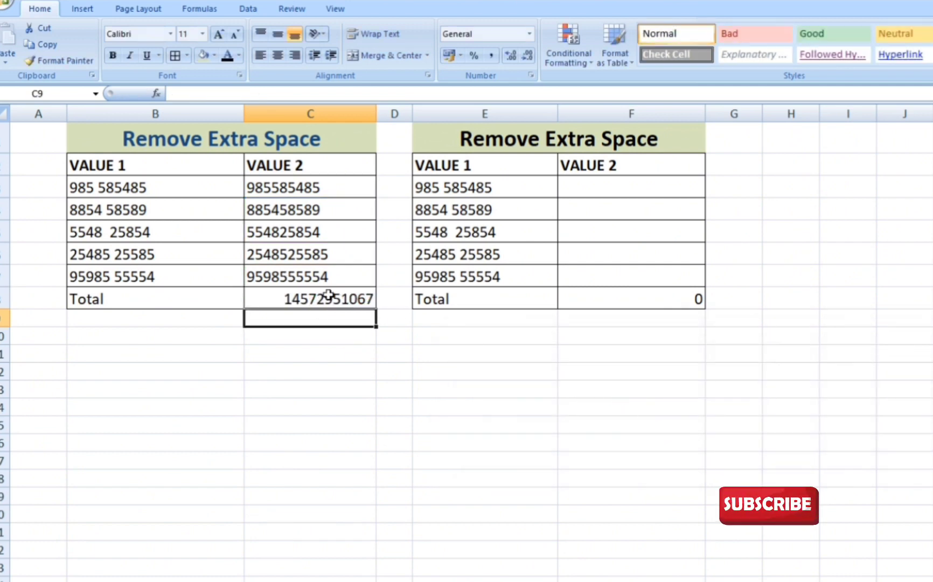
{"action": "left_click", "coordinate": [327, 295]}
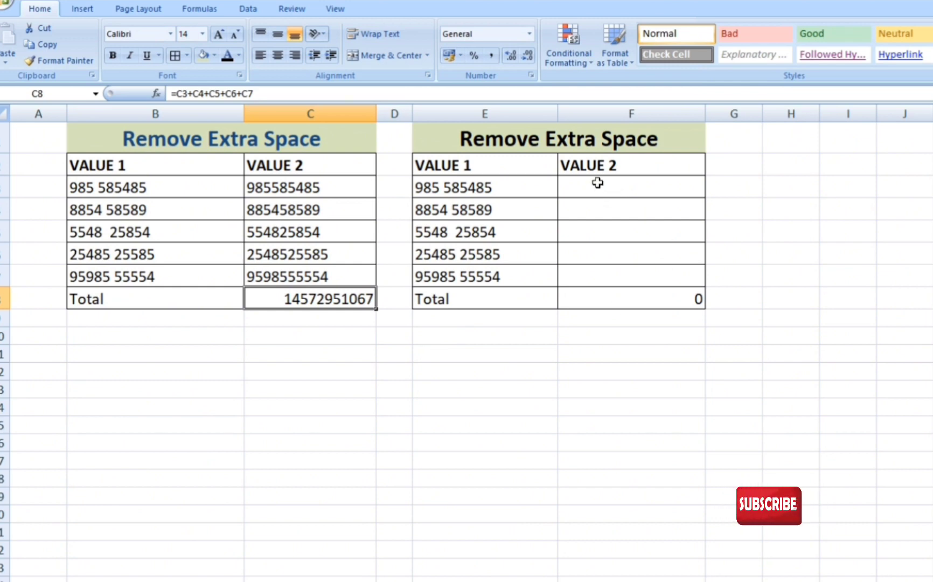
{"action": "left_click", "coordinate": [520, 184]}
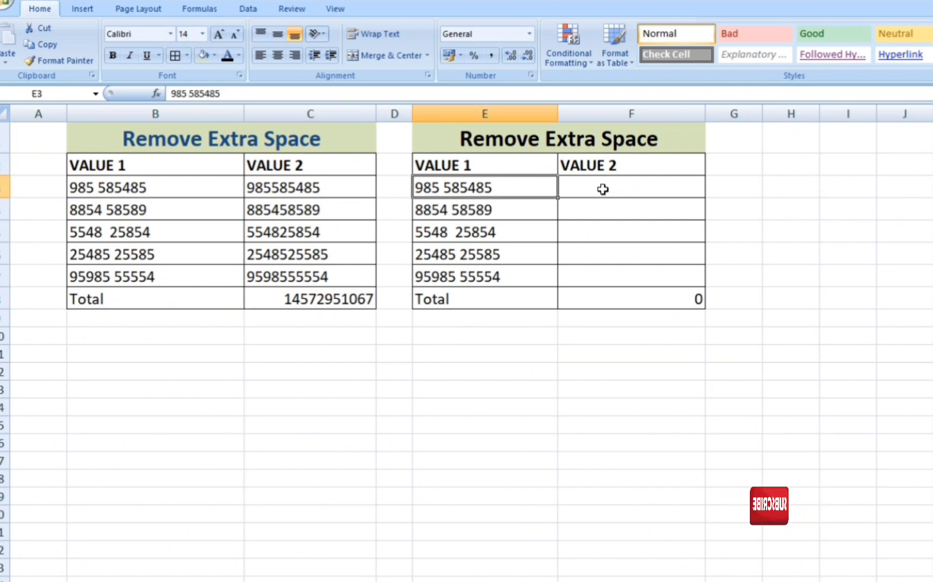
{"action": "left_click", "coordinate": [602, 188]}
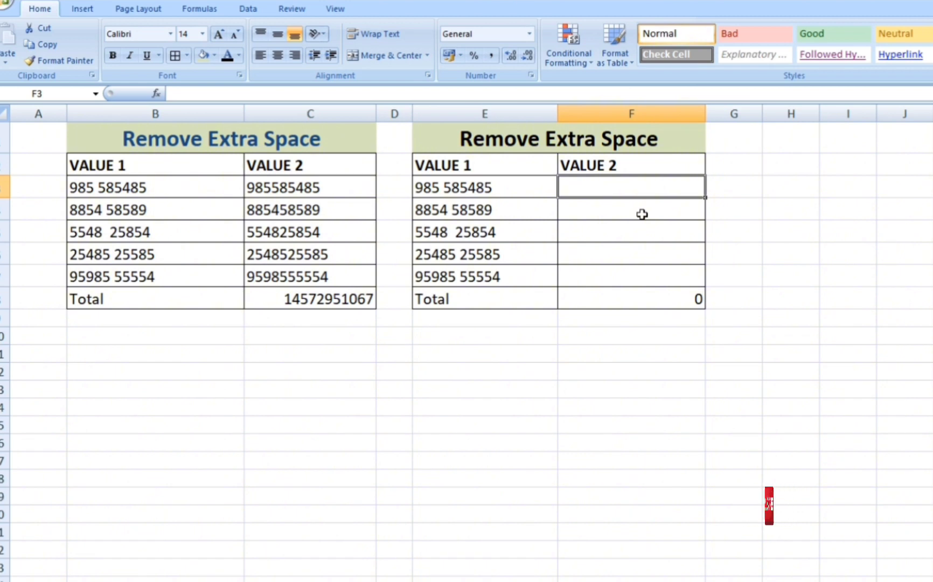
Enter =SUBSTITUTE(E3," ","")+0 in F3 so it shows 985585485 as a number.
{"action": "type", "text": "=SUB"}
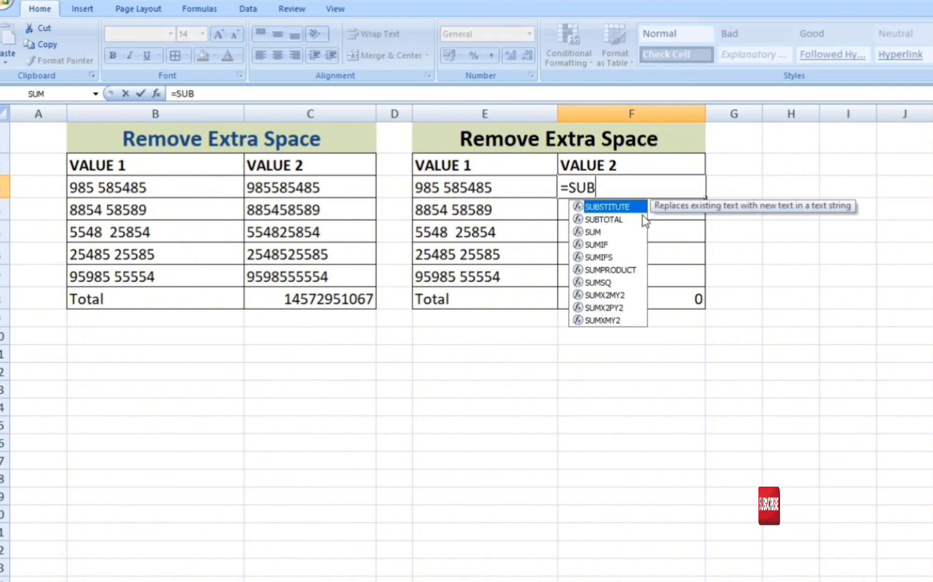
{"action": "type", "text": "S"}
{"action": "double_click", "coordinate": [642, 214]}
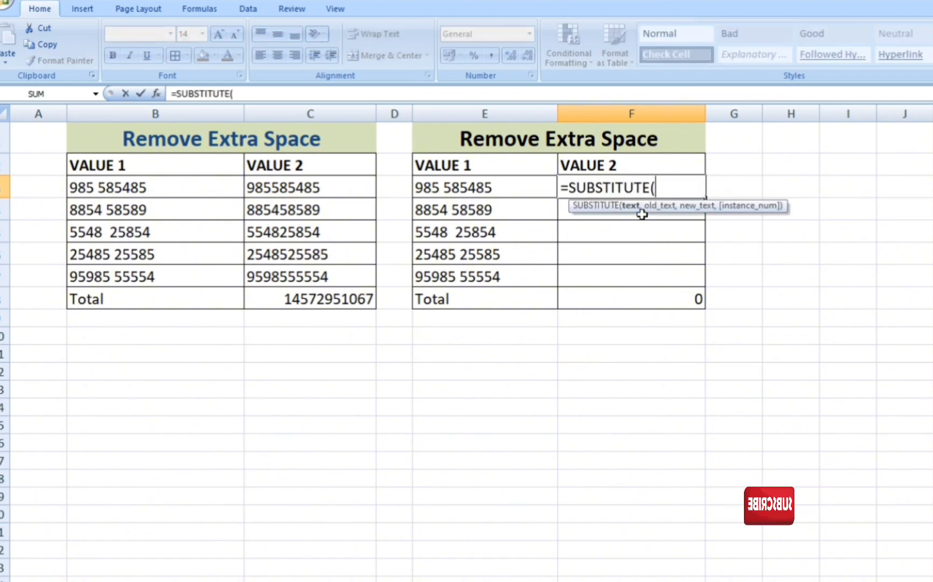
{"action": "left_click", "coordinate": [485, 186]}
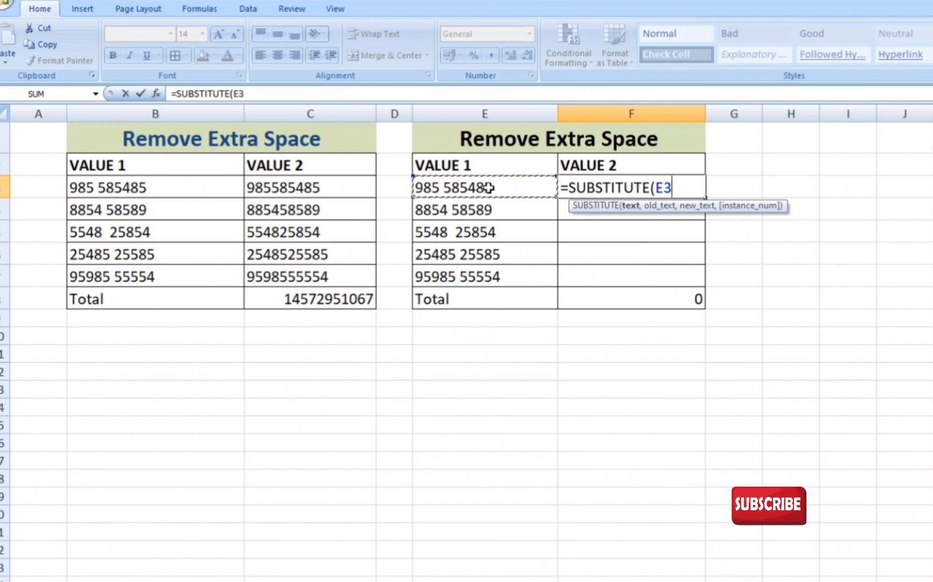
{"action": "type", "text": ","}
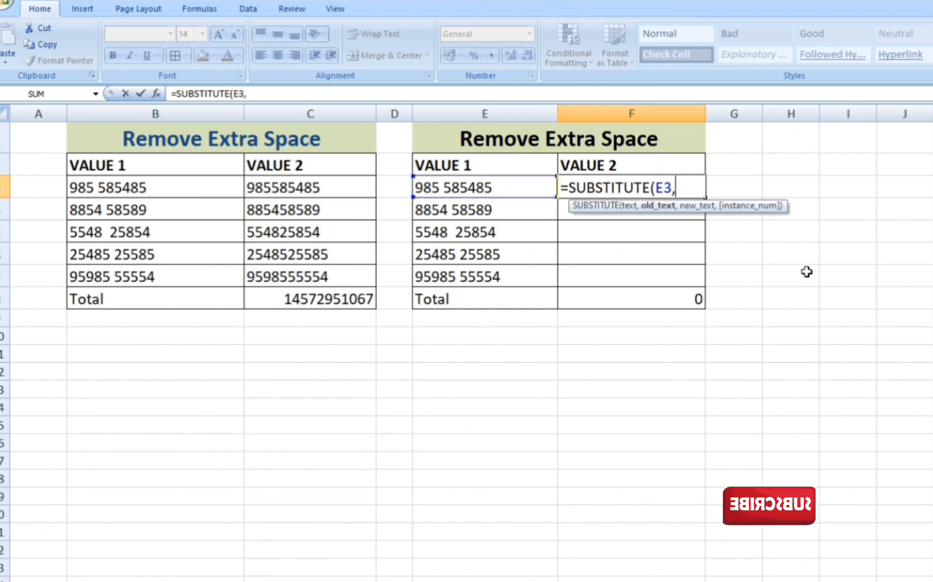
{"action": "type", "text": "\""}
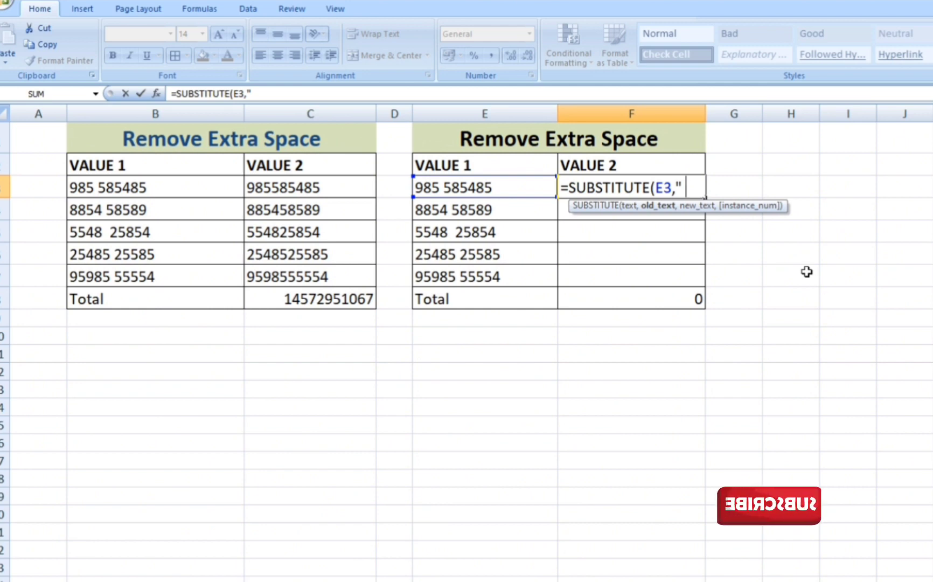
{"action": "type", "text": " \","}
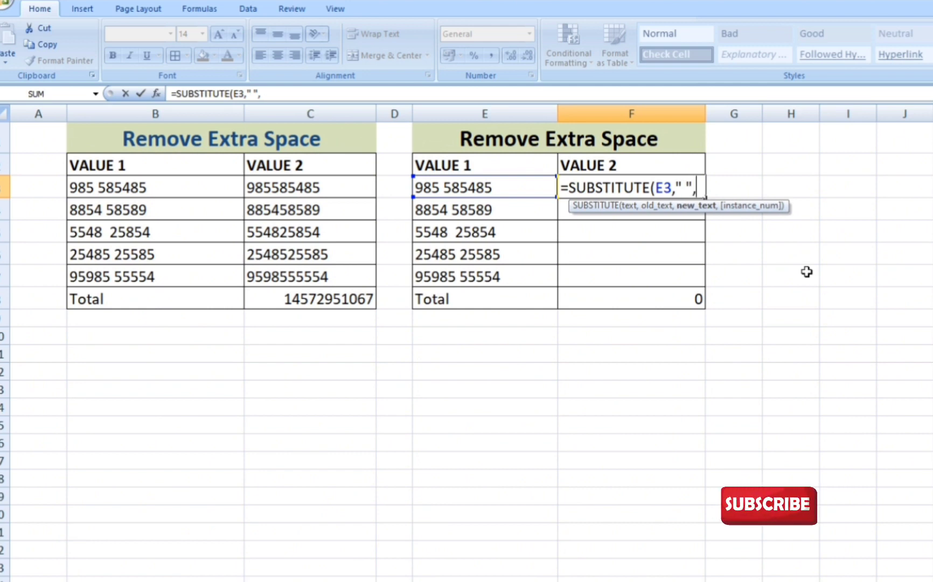
{"action": "type", "text": "\"\""}
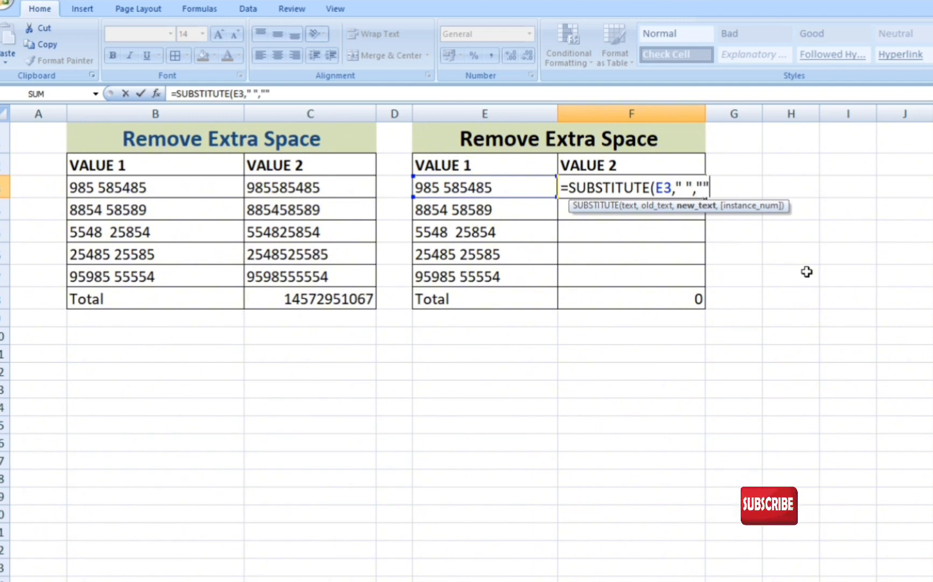
{"action": "type", "text": ")"}
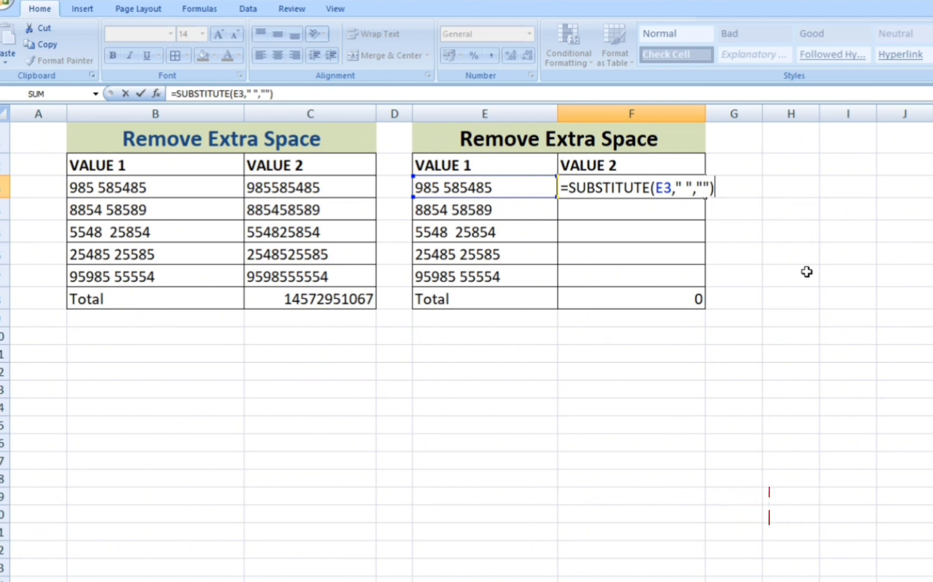
{"action": "type", "text": "+0"}
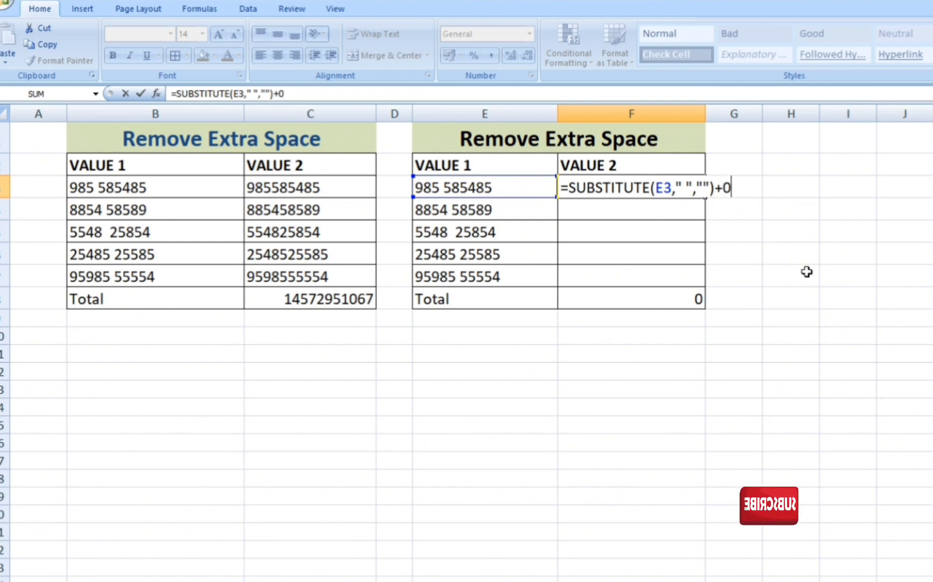
{"action": "key", "text": "Return"}
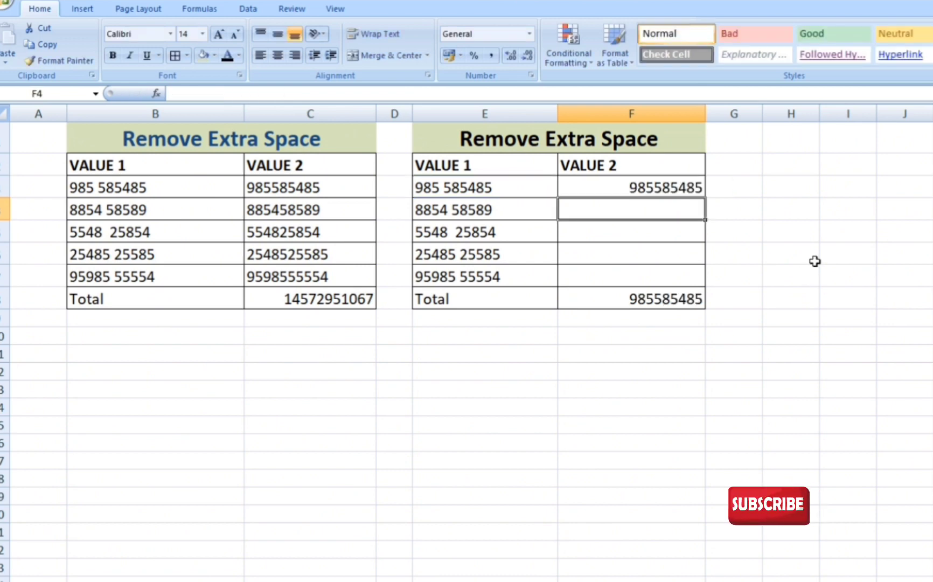
{"action": "left_click", "coordinate": [660, 184]}
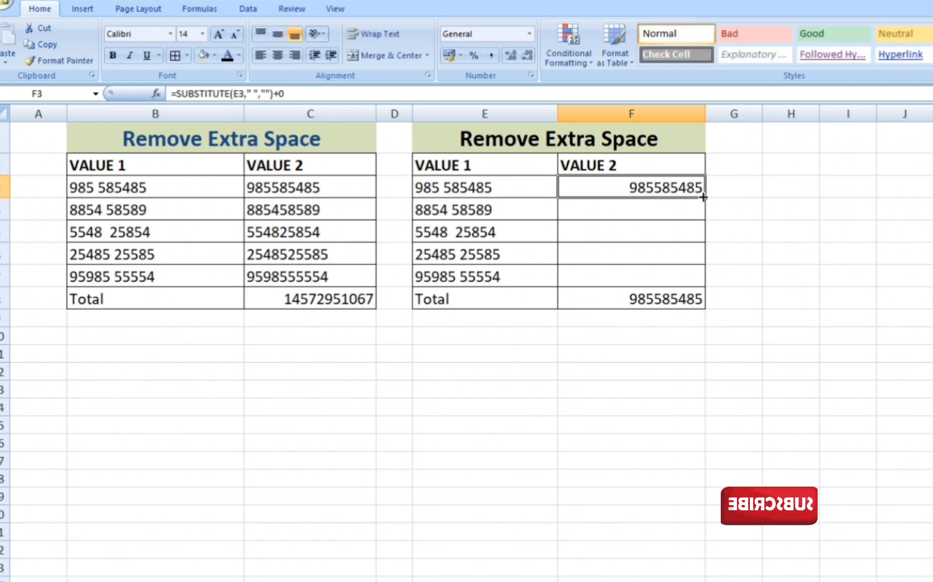
{"action": "double_click", "coordinate": [705, 199]}
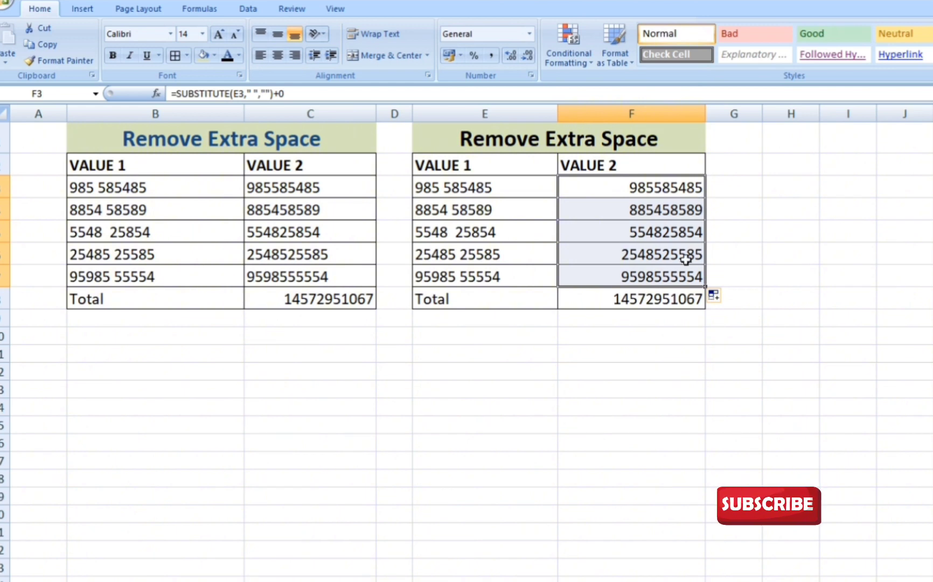
{"action": "left_click", "coordinate": [646, 301]}
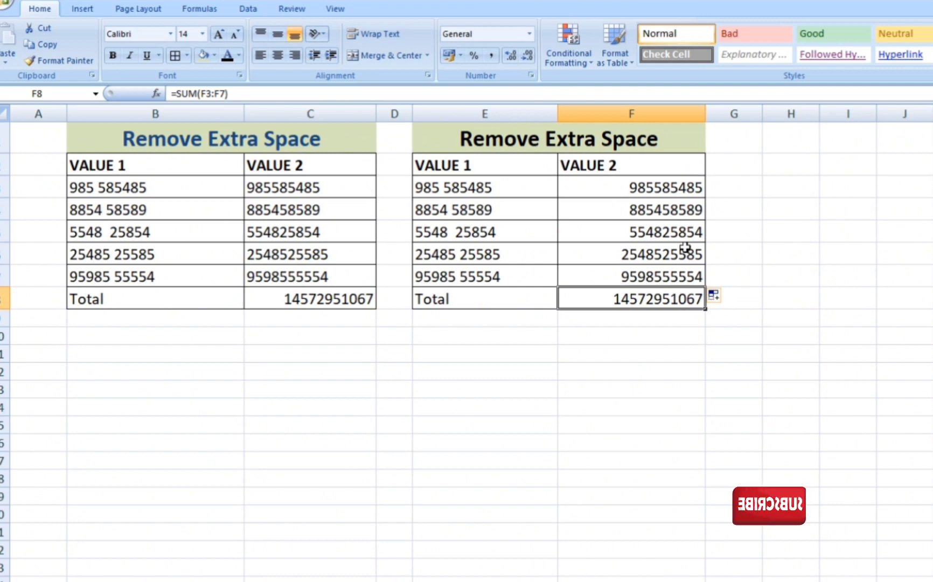
{"action": "left_click", "coordinate": [682, 341]}
{"action": "left_click", "coordinate": [345, 300]}
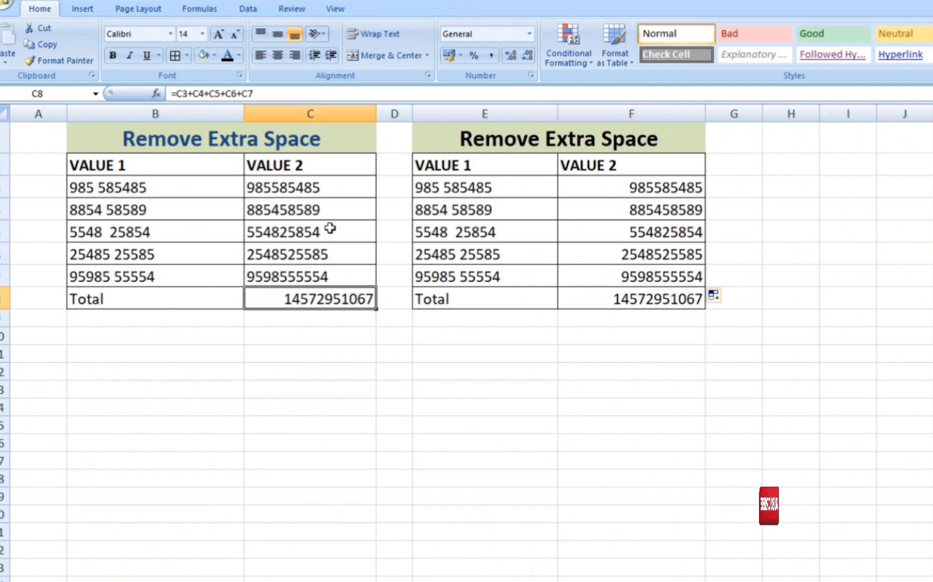
{"action": "left_click", "coordinate": [645, 299]}
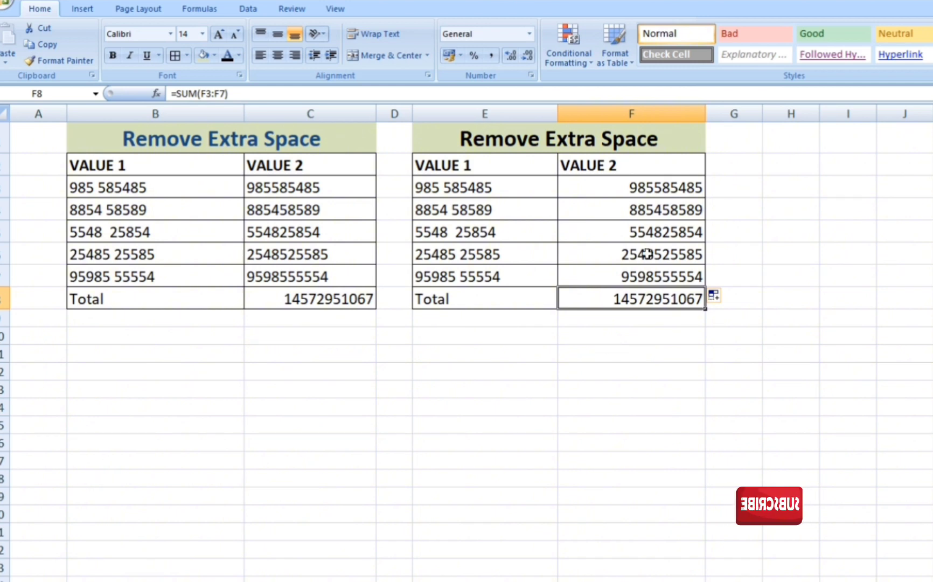
{"action": "left_click_drag", "start_coordinate": [642, 184], "coordinate": [643, 275]}
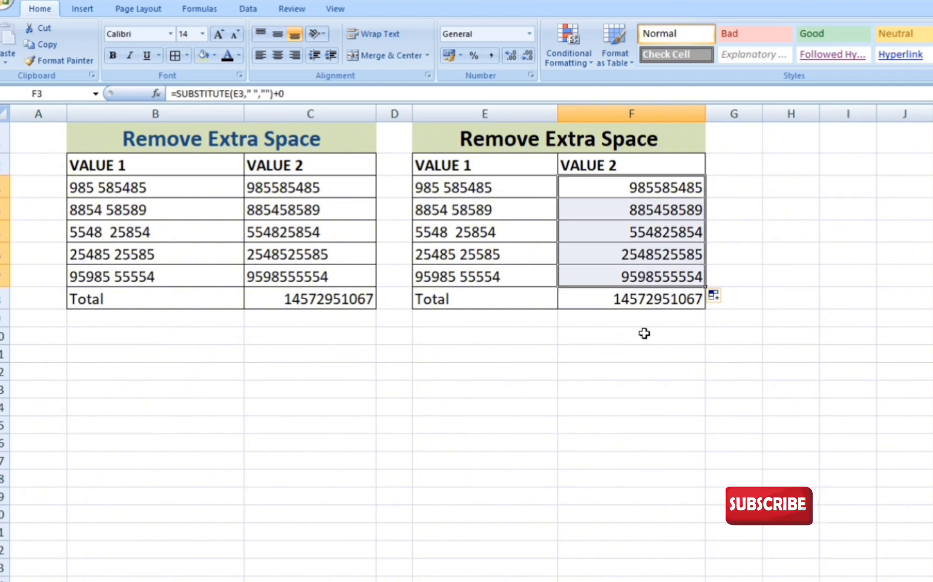
{"action": "left_click", "coordinate": [639, 335]}
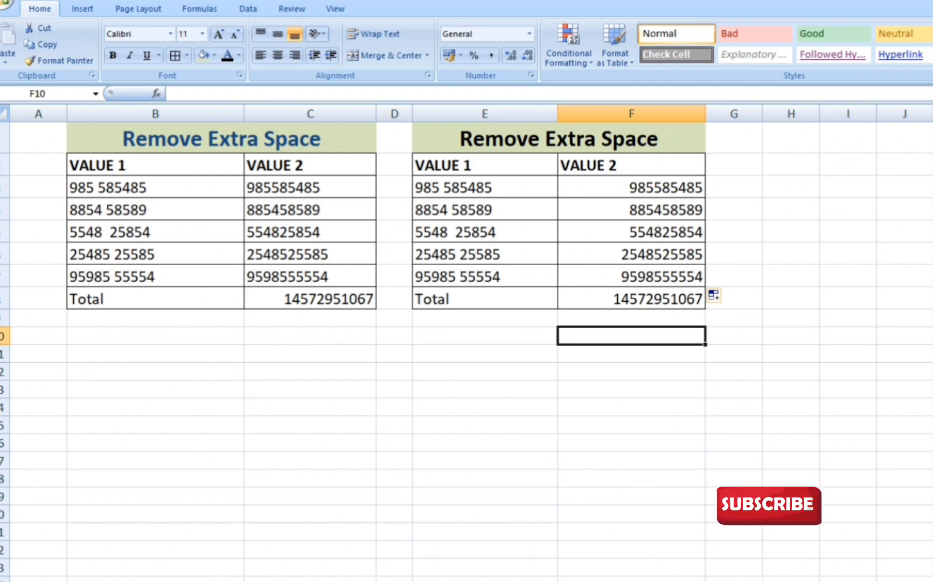
{"action": "left_click_drag", "start_coordinate": [437, 187], "coordinate": [439, 256]}
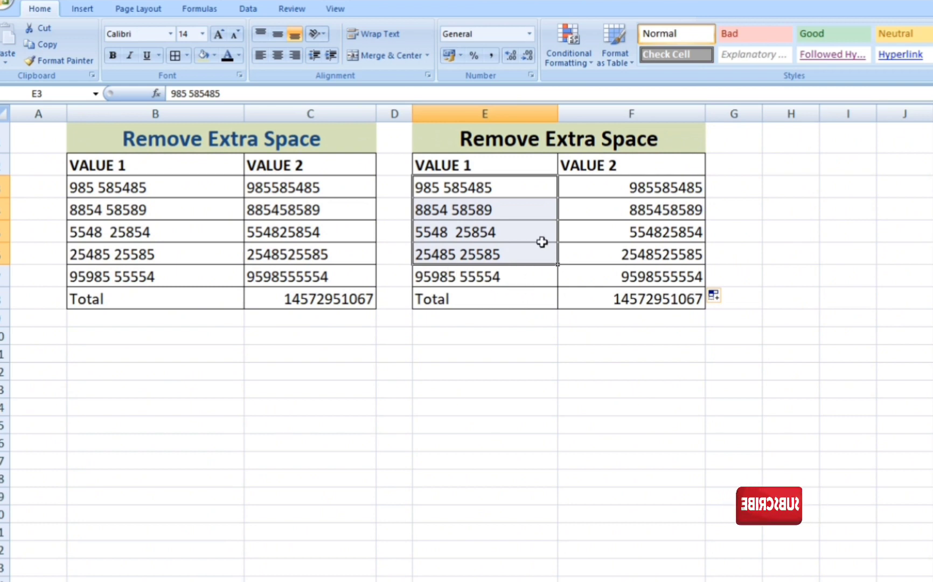
{"action": "left_click_drag", "start_coordinate": [679, 187], "coordinate": [666, 272]}
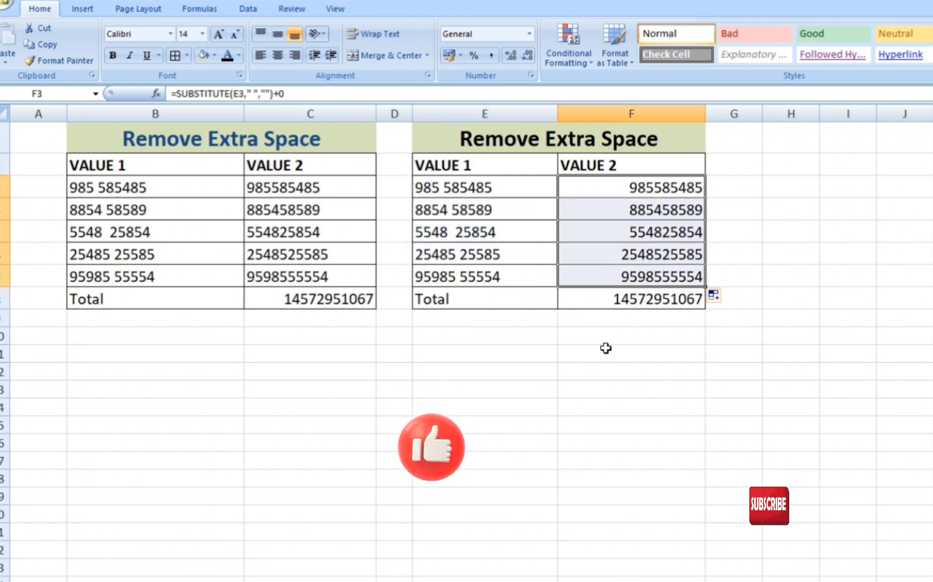
{"action": "left_click", "coordinate": [581, 360]}
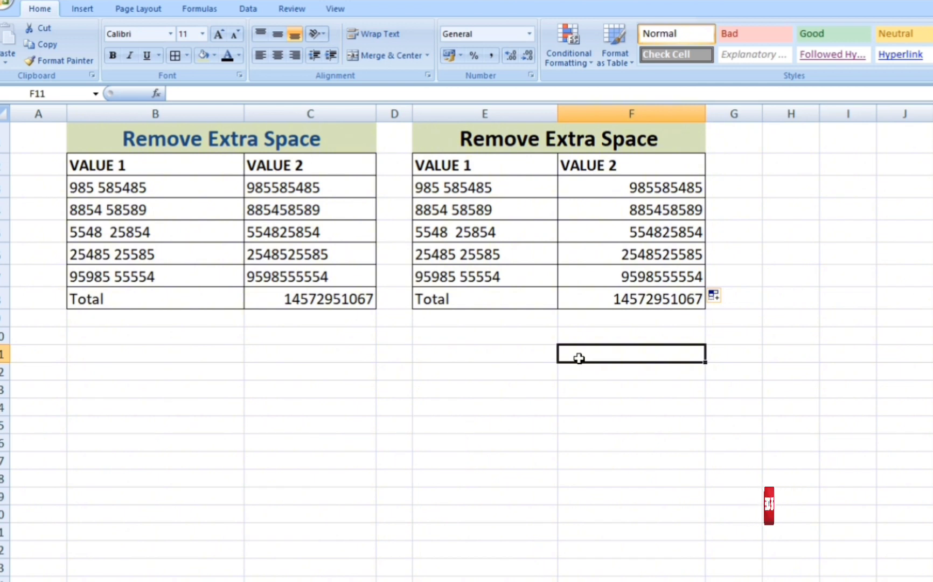